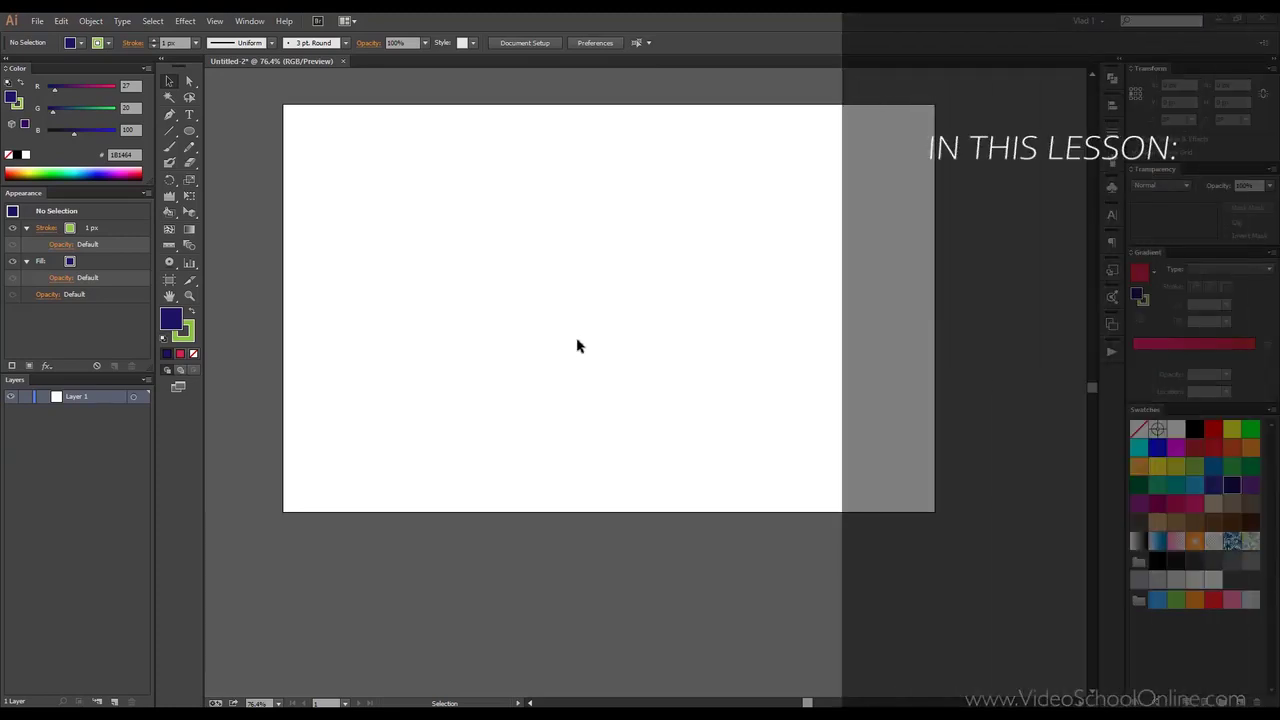
Step: Open the Graph tool's flyout of graph types in the toolbox
click(191, 263)
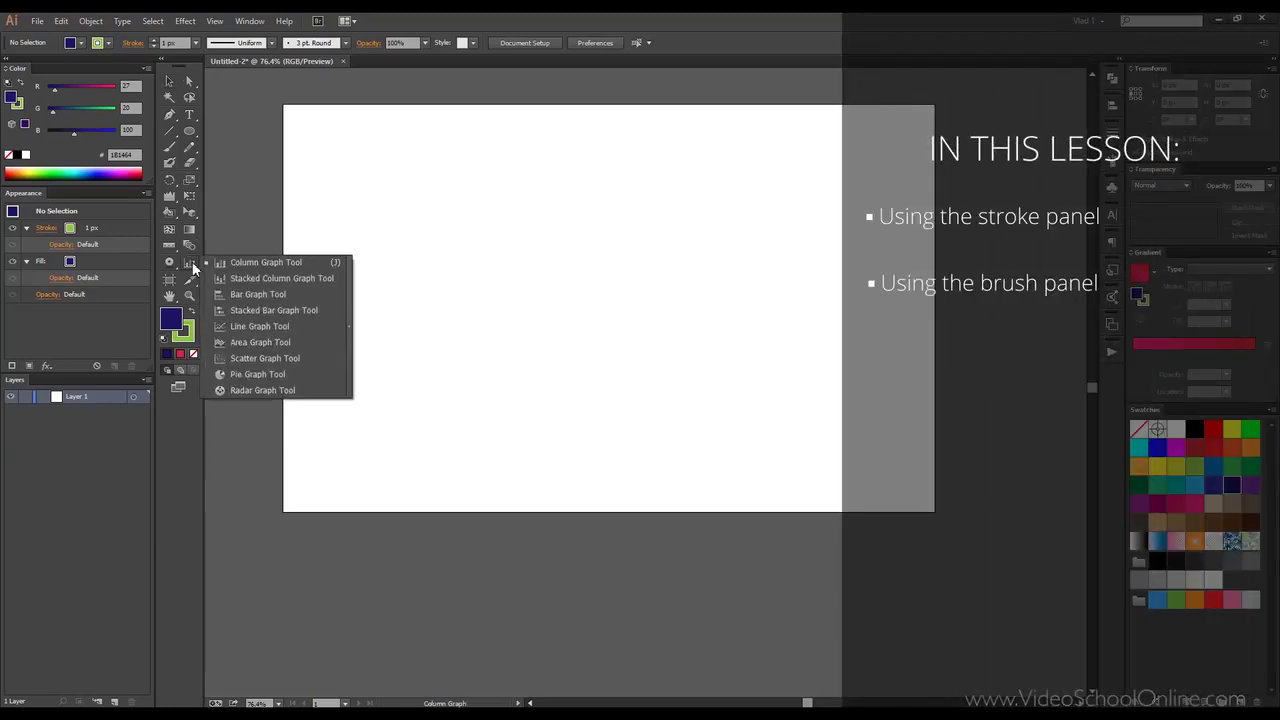
Step: Draw a column graph area on the artboard and move the Graph Data window aside
click(286, 264)
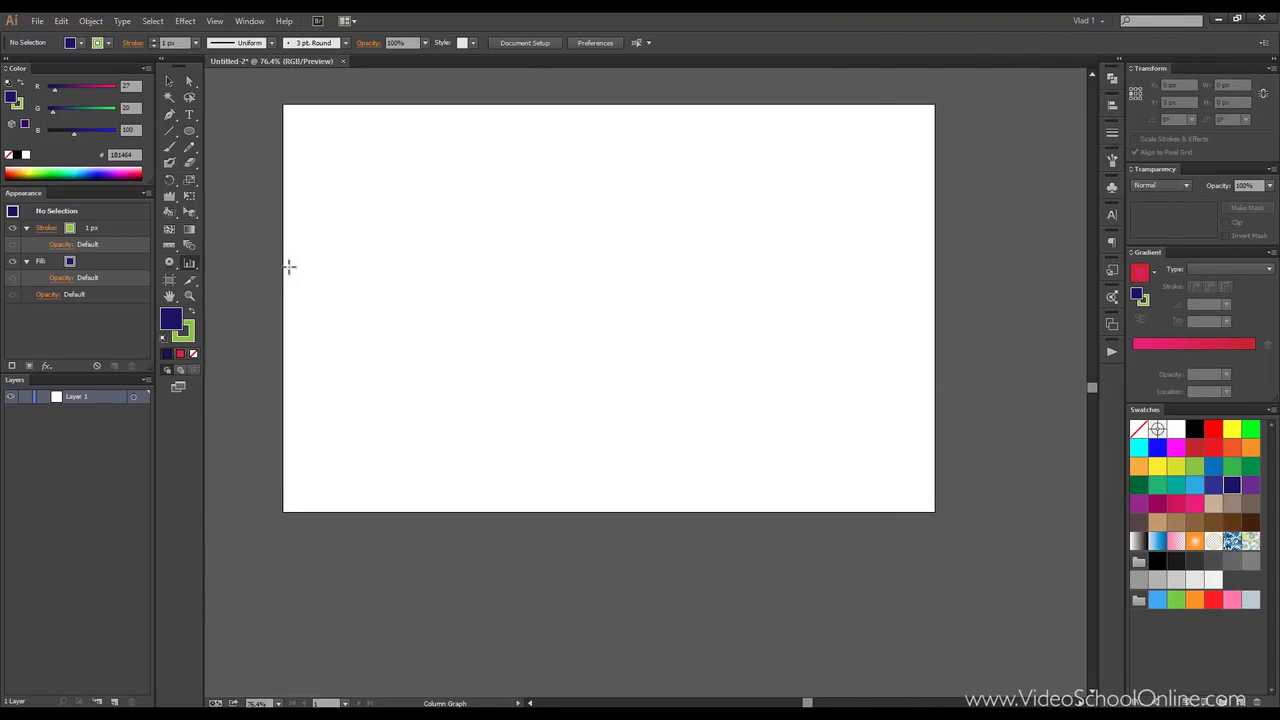
drag(371, 185, 710, 405)
drag(540, 318, 695, 220)
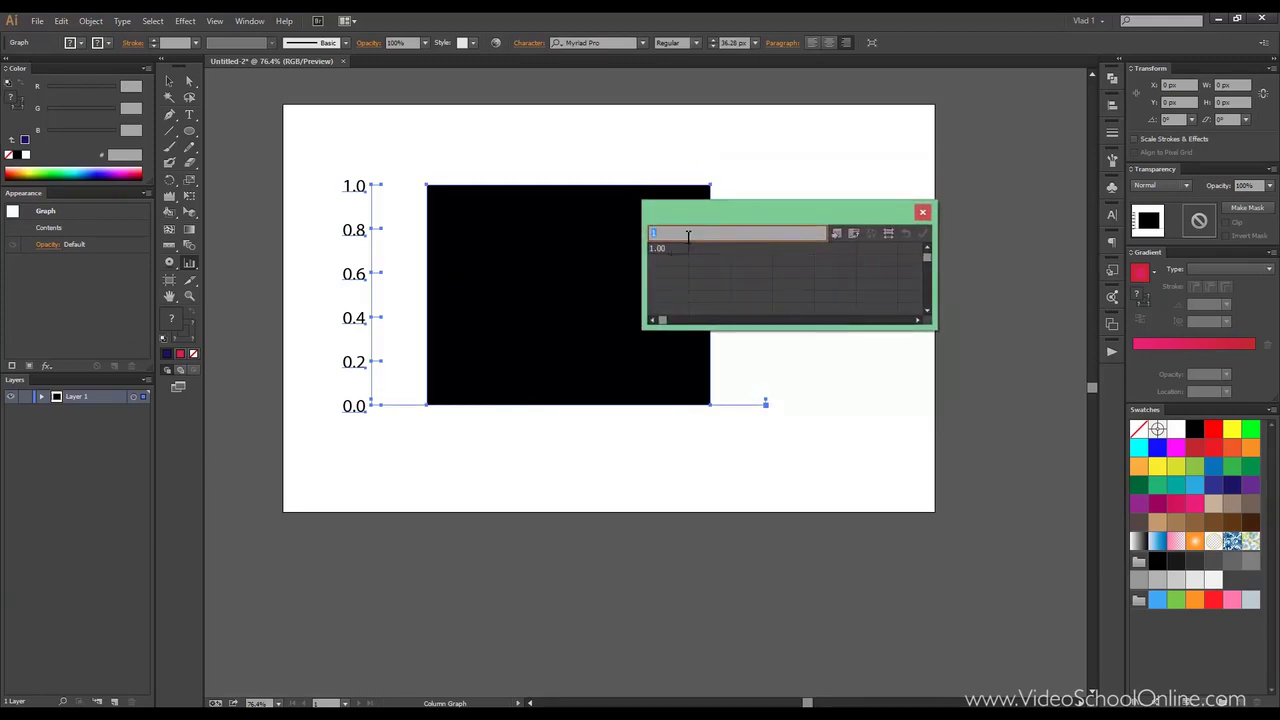
Step: Enter 2, 3, 5 across row 1 and 3, 5 down column 1 of the data table
text(2)
text(5)
key(Tab)
text(3)
click(741, 258)
text(5)
click(786, 260)
Step: Set the data table's Cell Style to show values with 2 decimal places
click(889, 236)
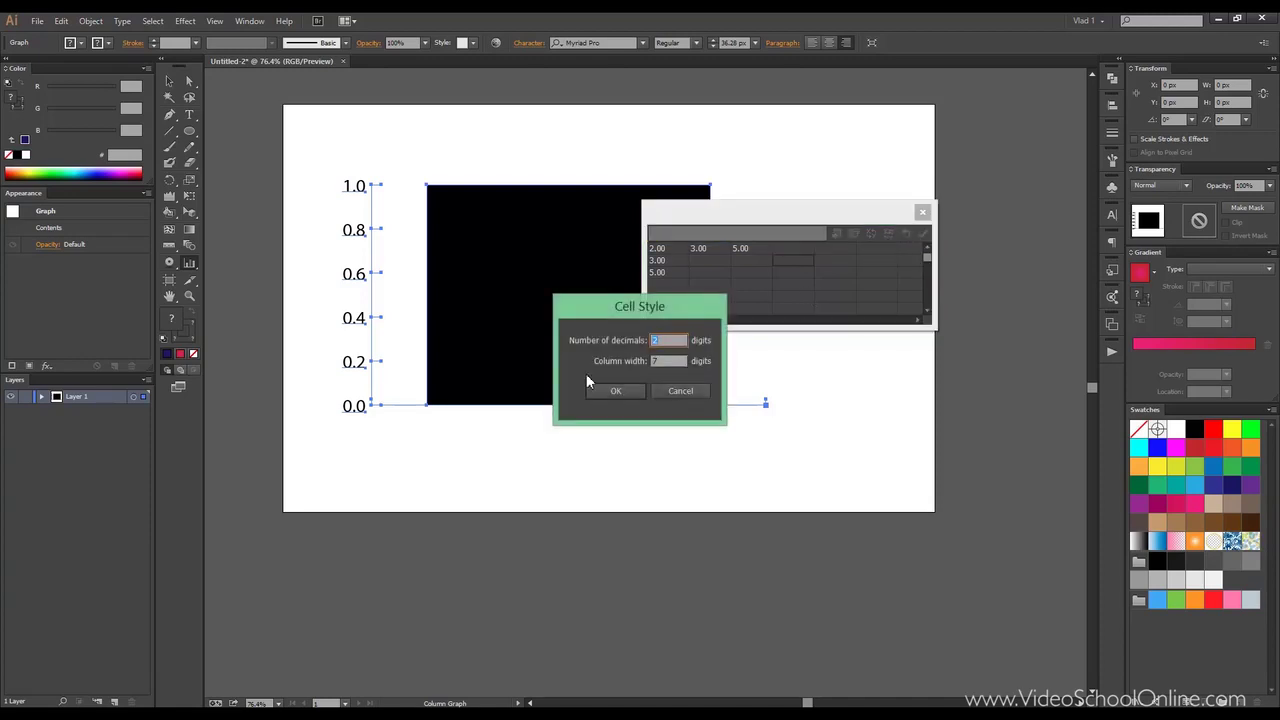
click(630, 389)
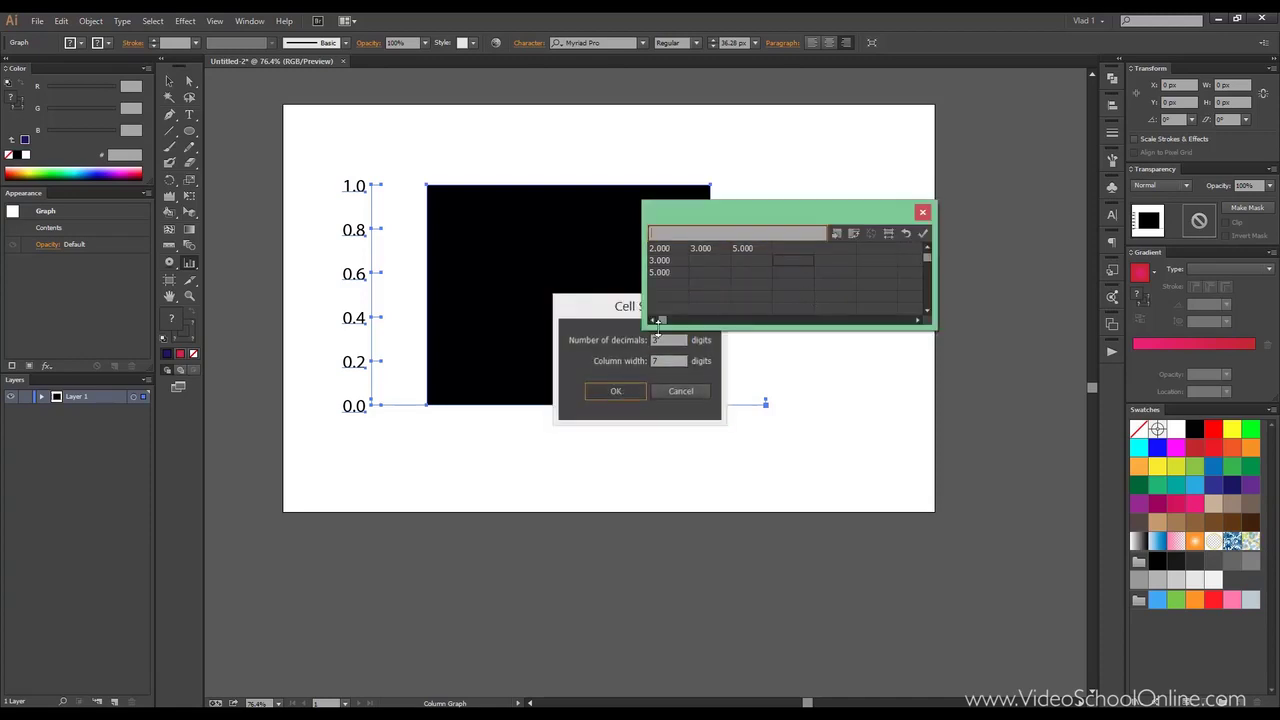
click(888, 233)
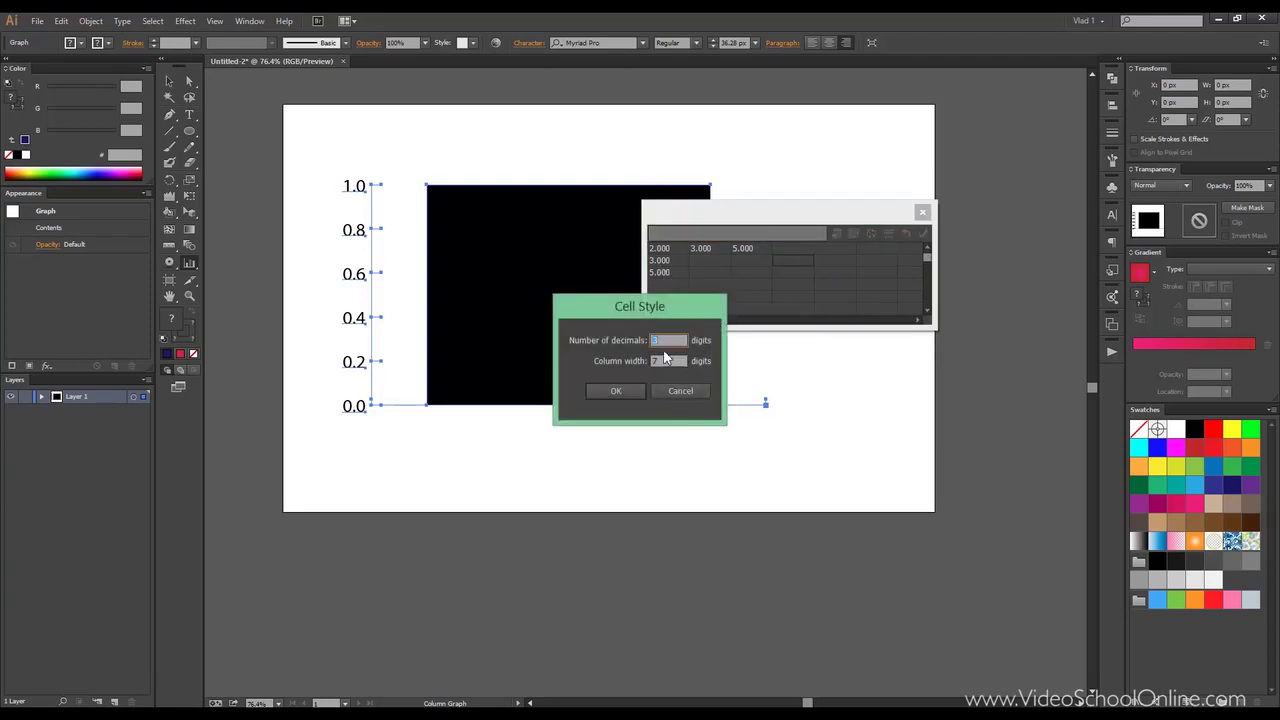
text(2)
click(616, 391)
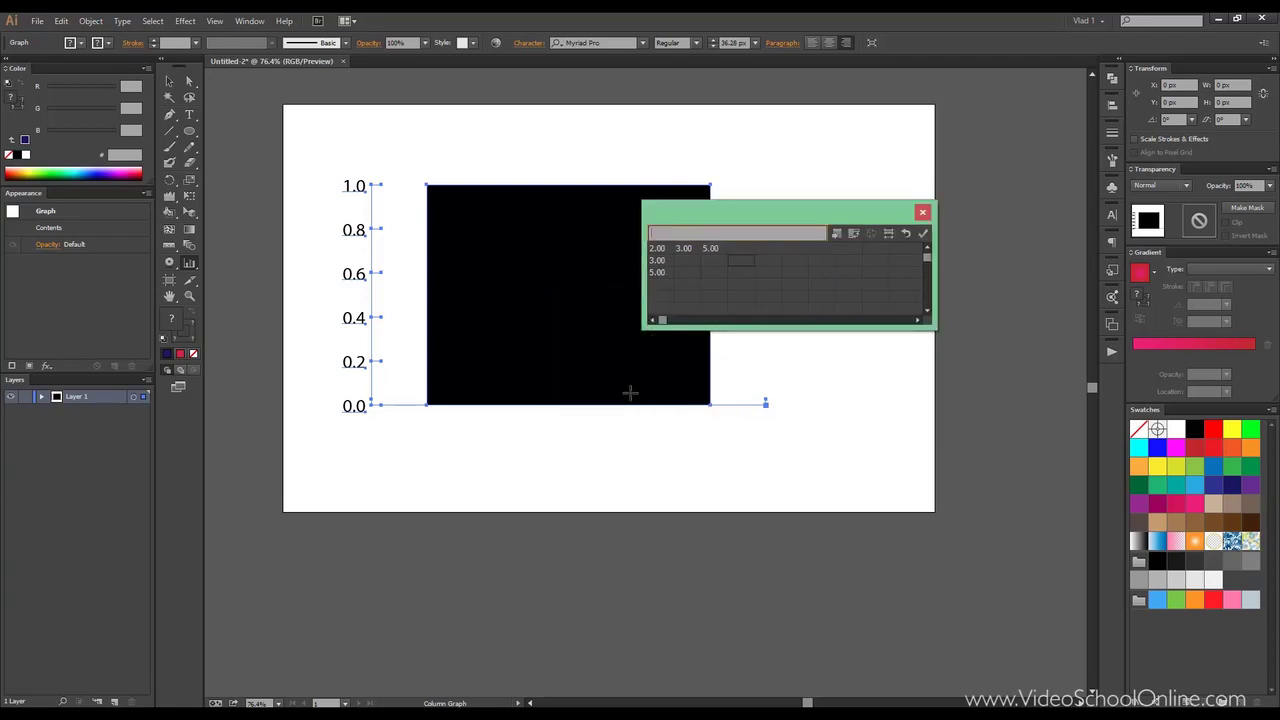
Step: Enter 5 in the first cell and apply the data to redraw the column graph on a 0–5 axis
click(863, 236)
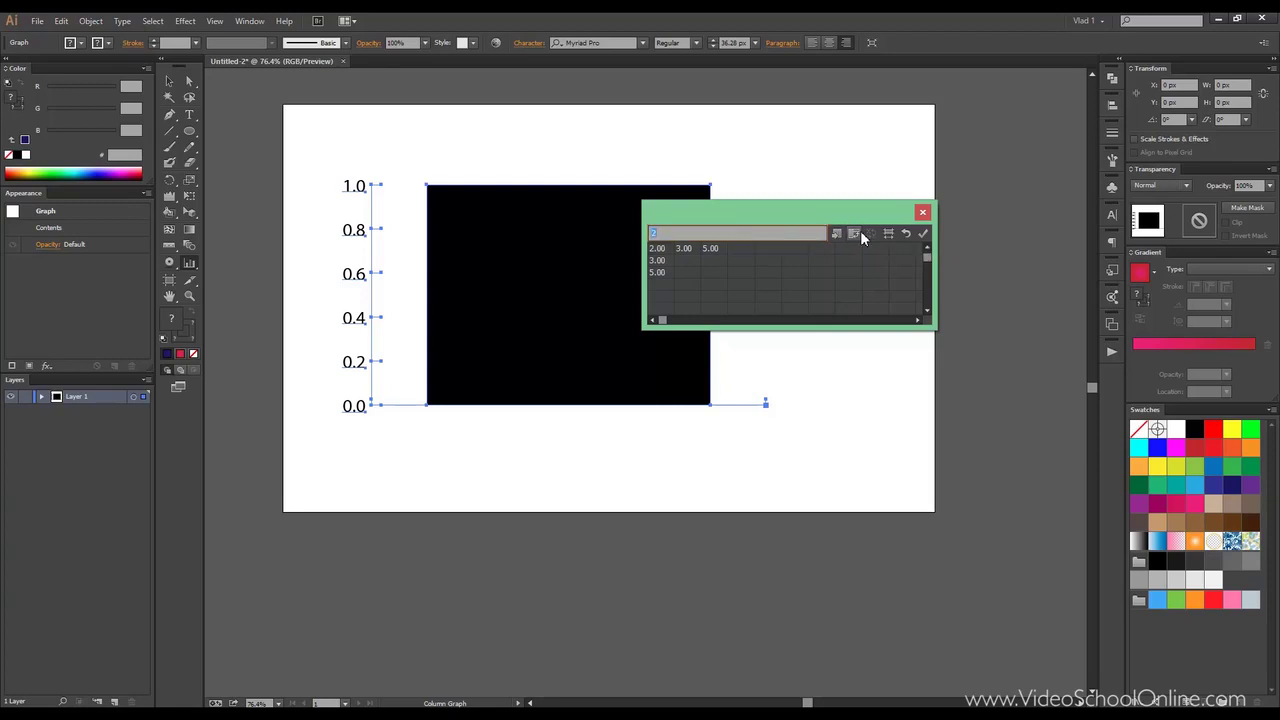
text(5)
click(812, 281)
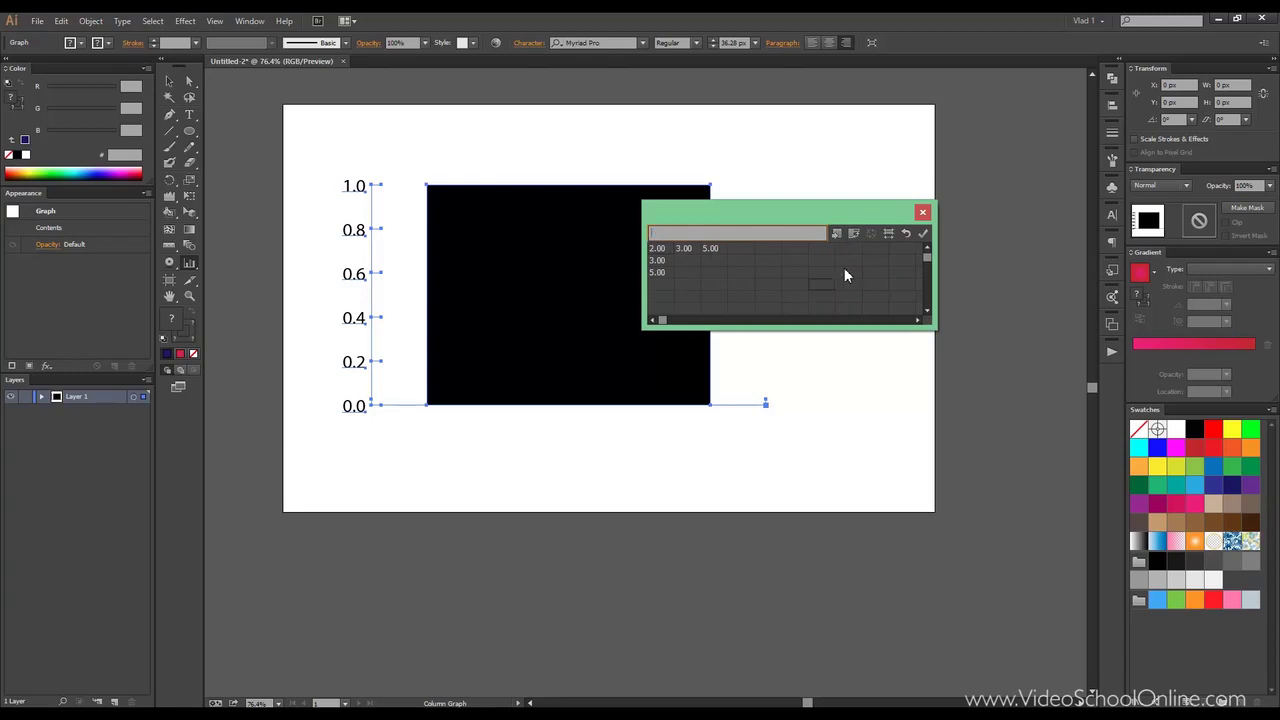
click(924, 236)
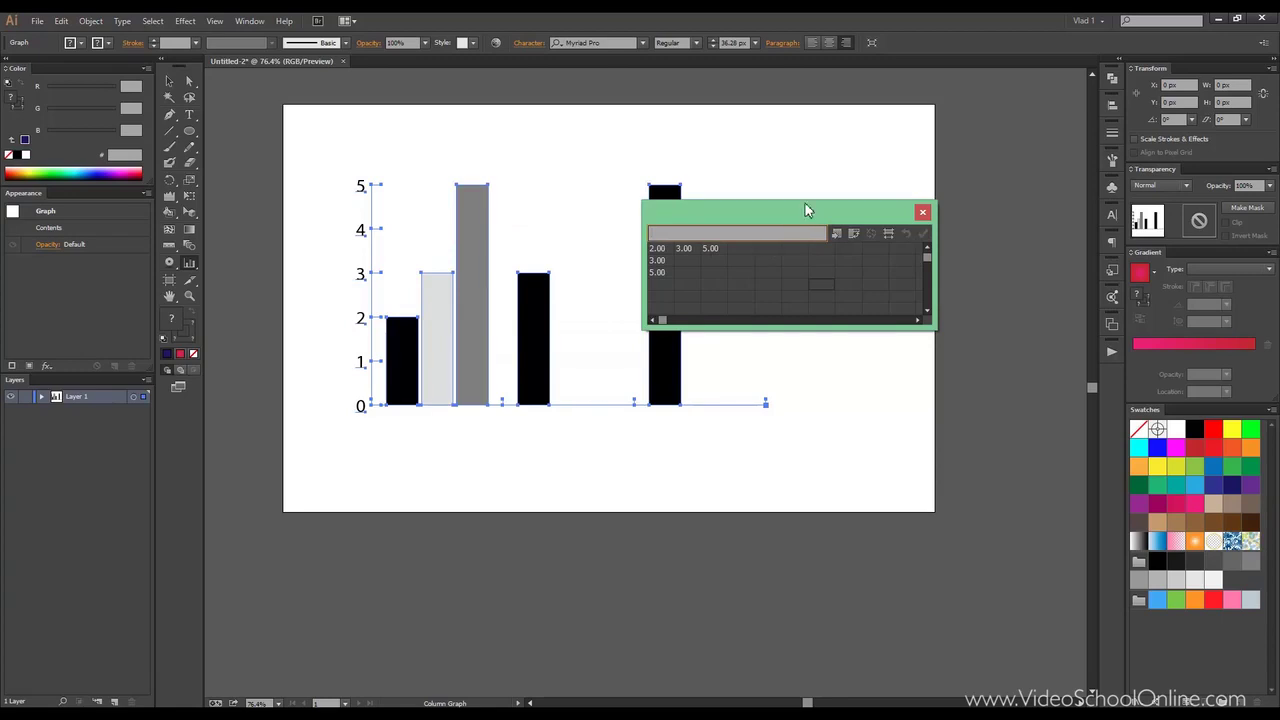
drag(805, 205, 843, 215)
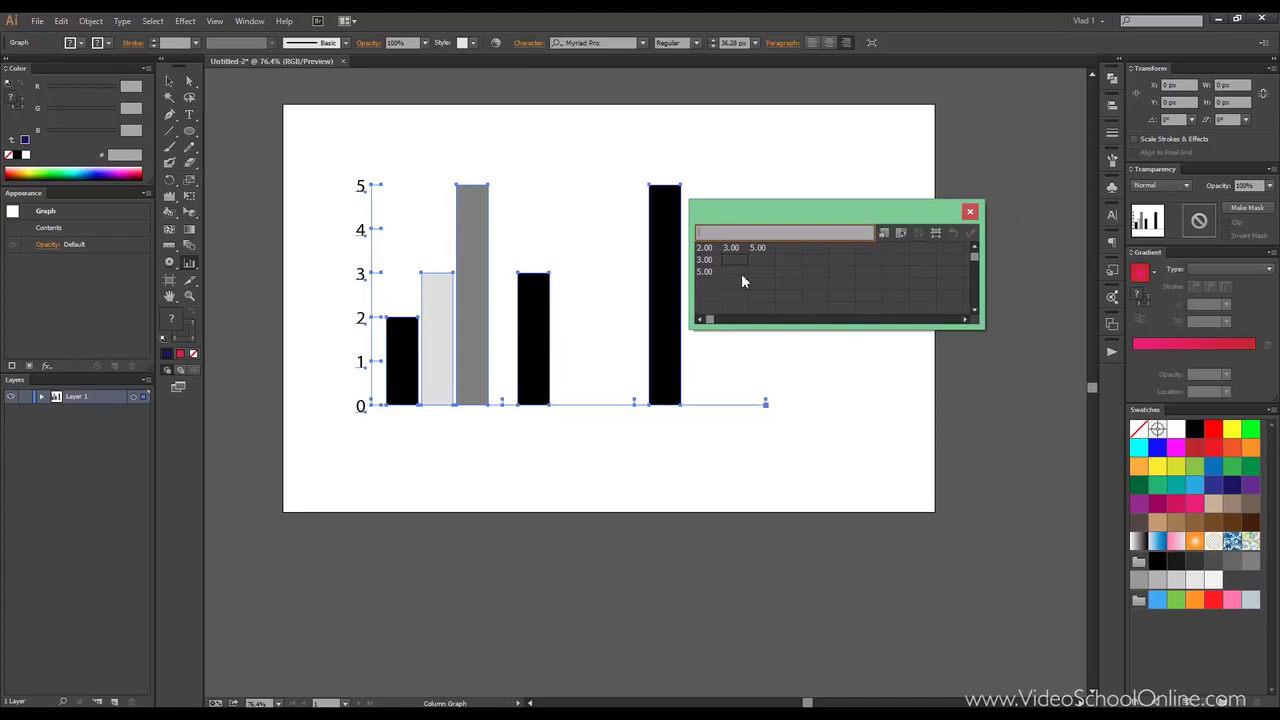
Step: Switch the cell style to three decimals and close the Graph Data window
click(941, 233)
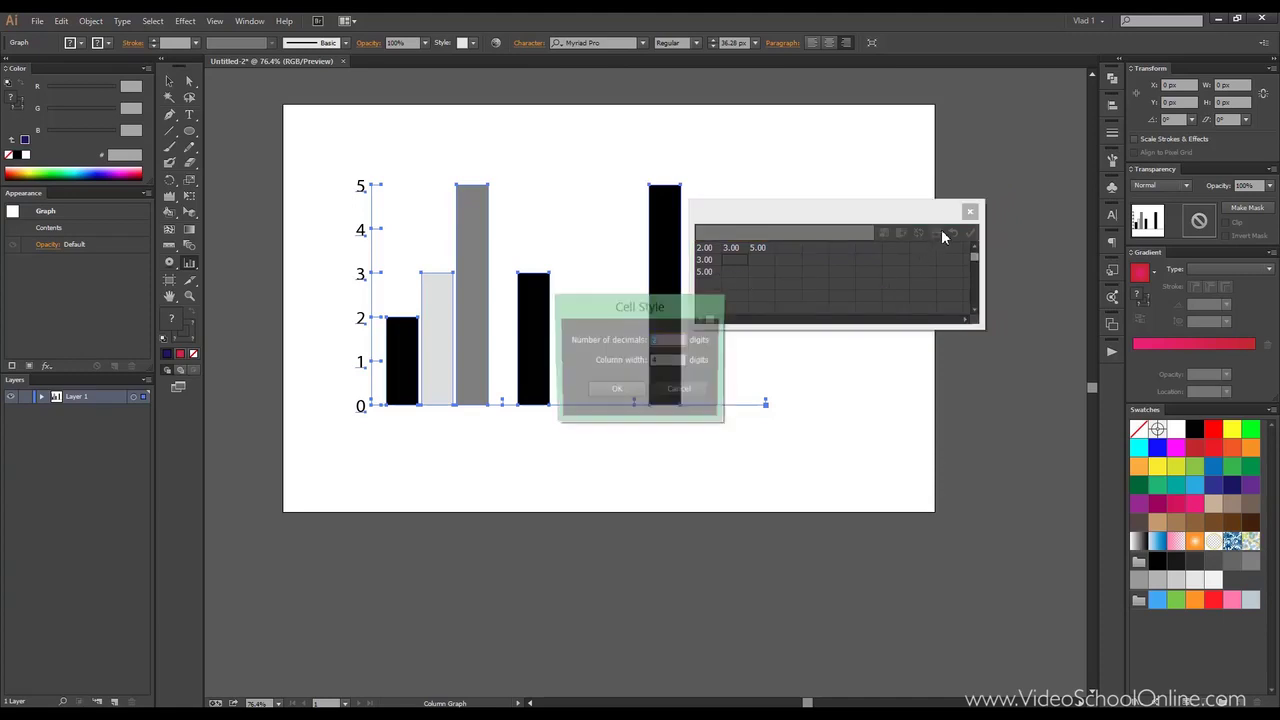
click(630, 391)
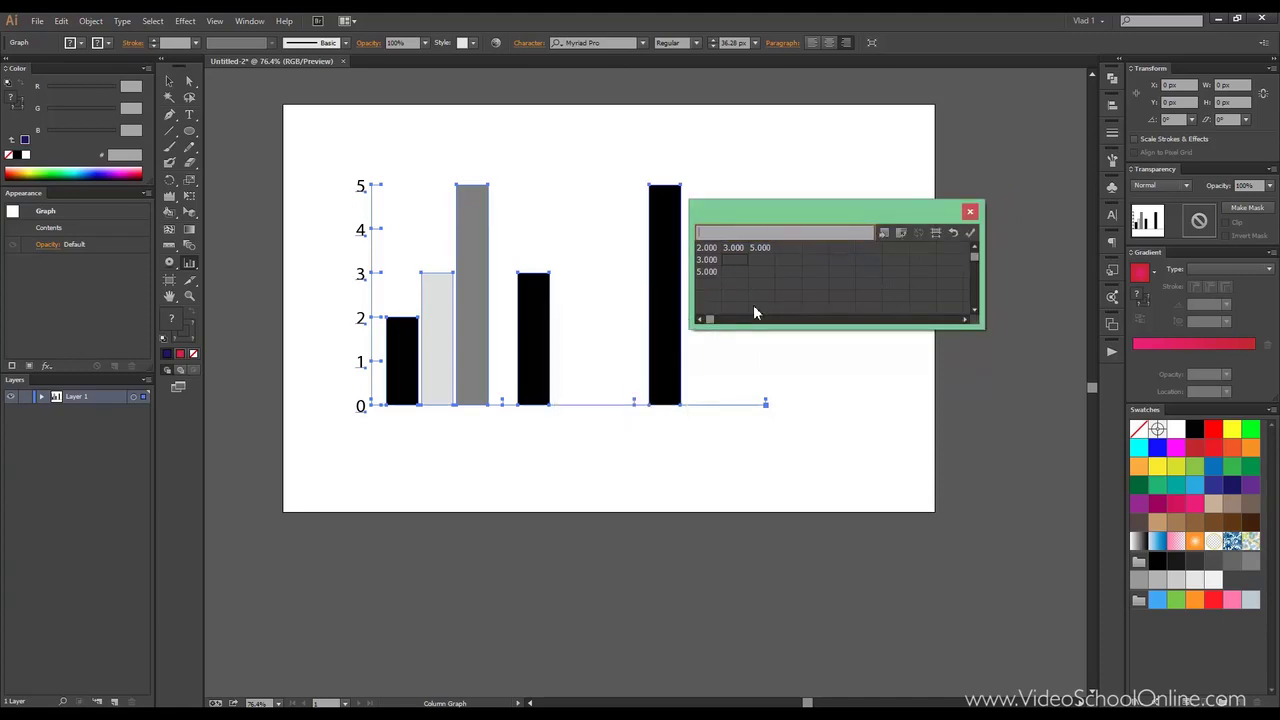
click(969, 211)
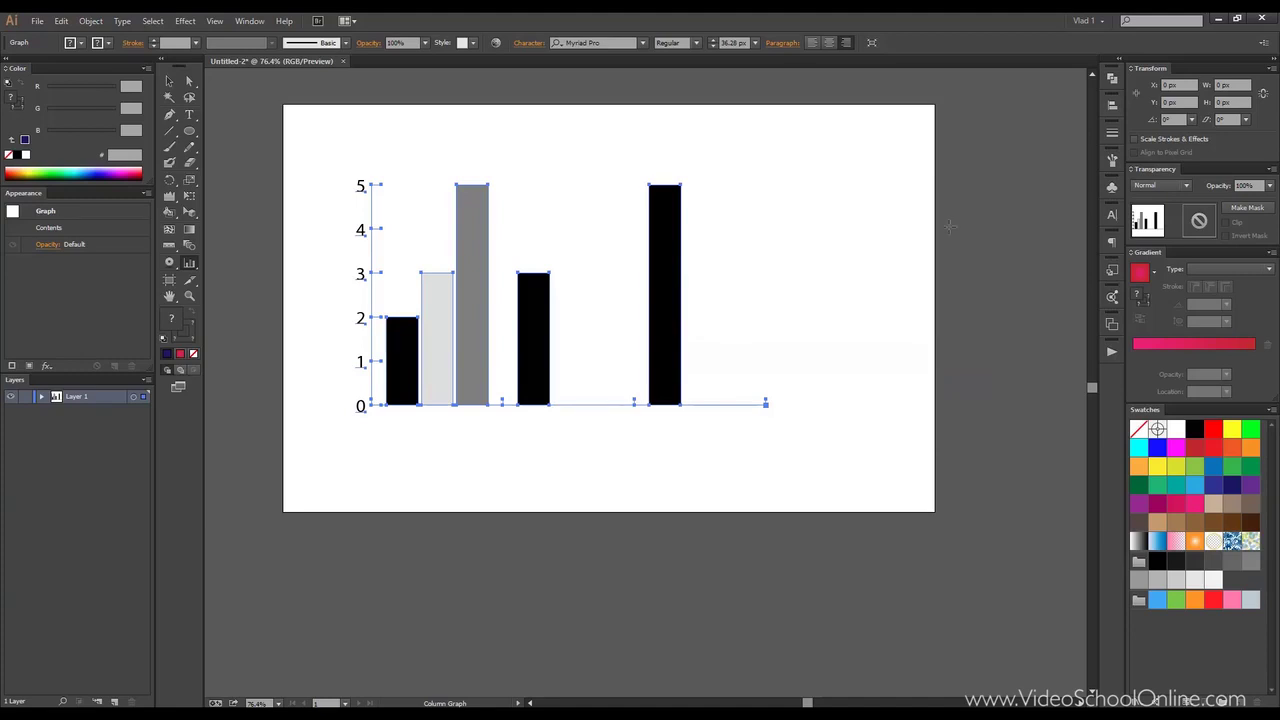
Step: Select the whole column graph and delete it
click(170, 81)
drag(309, 131, 874, 497)
key(Delete)
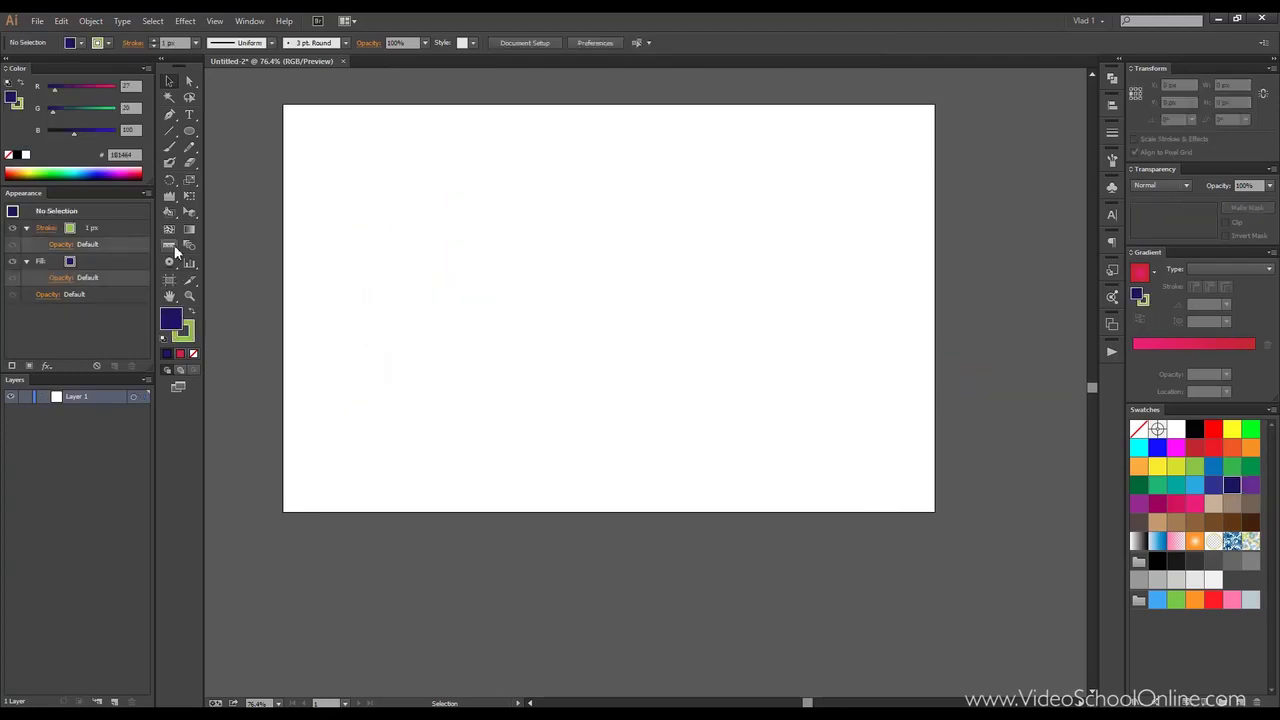
Step: Choose the Stacked Column Graph Tool and draw a new graph area
click(191, 265)
drag(191, 267, 255, 282)
drag(399, 218, 768, 399)
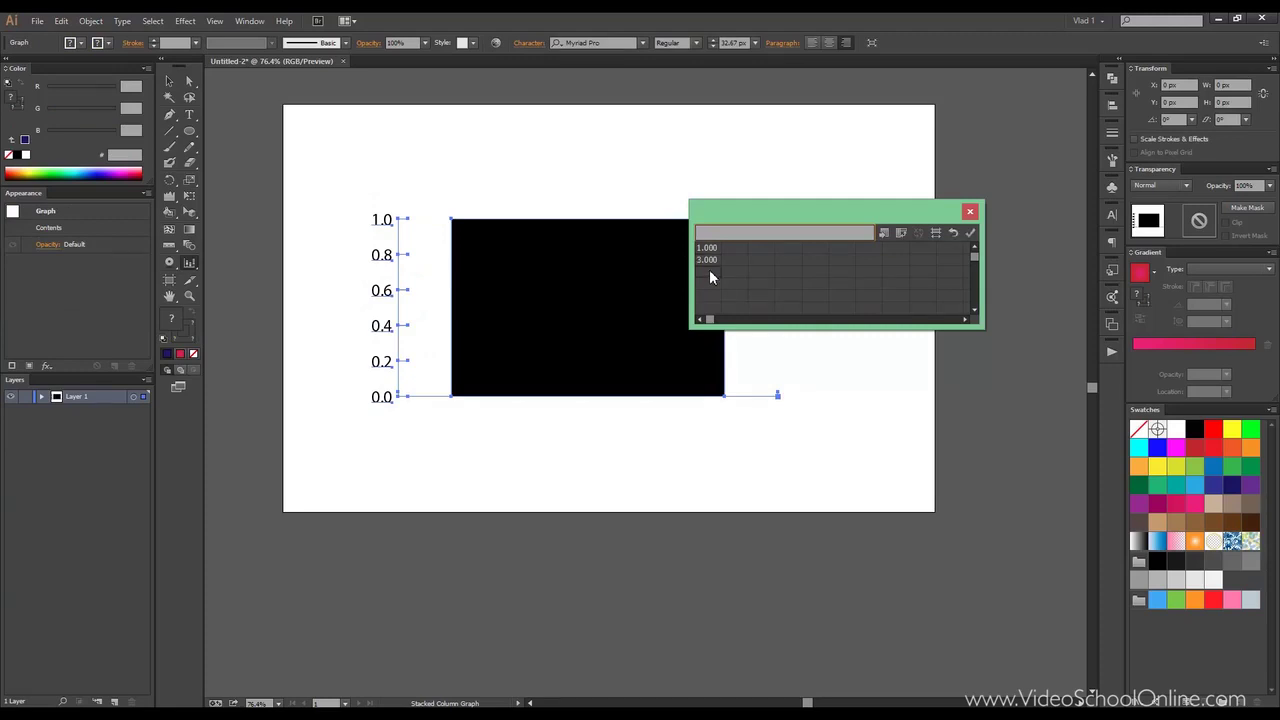
Step: Enter 5 and 6, 7, 8 into the stacked column graph's data table
text(5)
click(742, 247)
text(6)
key(Tab)
text(7)
key(Tab)
text(8)
key(Tab)
Step: Apply the data to draw the stacked columns on a 0–25 axis and close the data window
click(970, 232)
drag(777, 219, 788, 167)
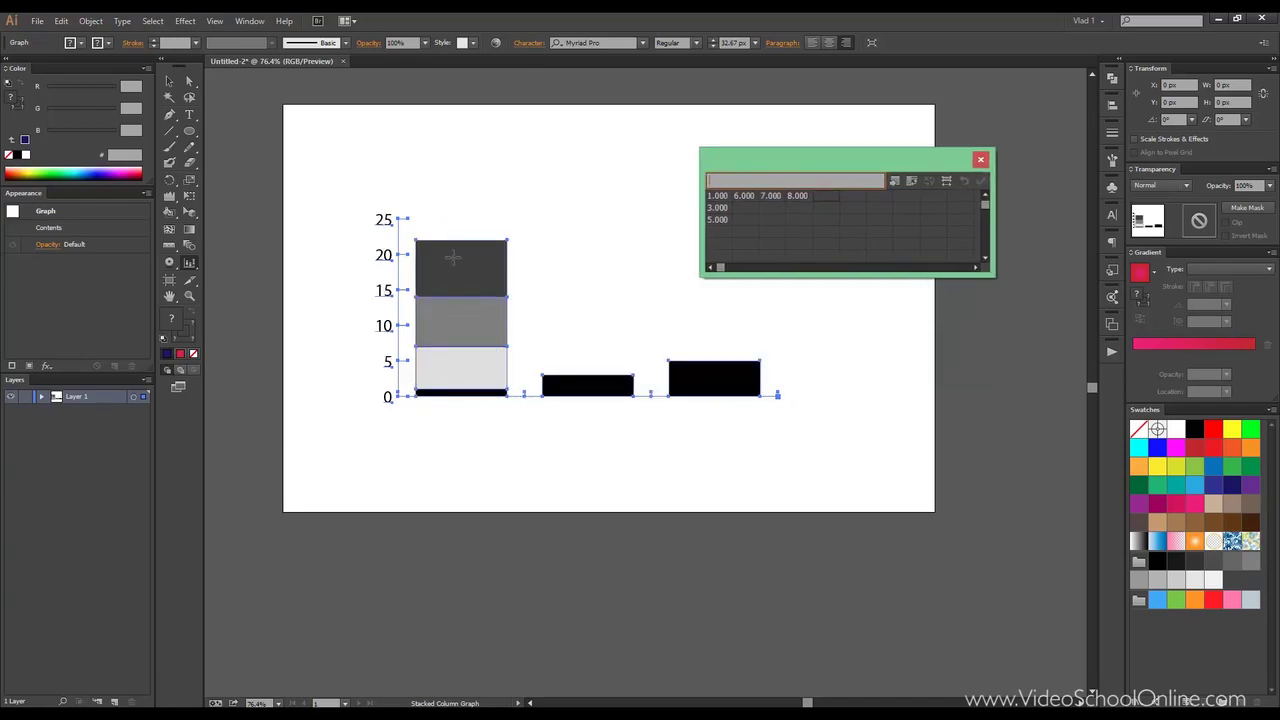
drag(817, 163, 727, 181)
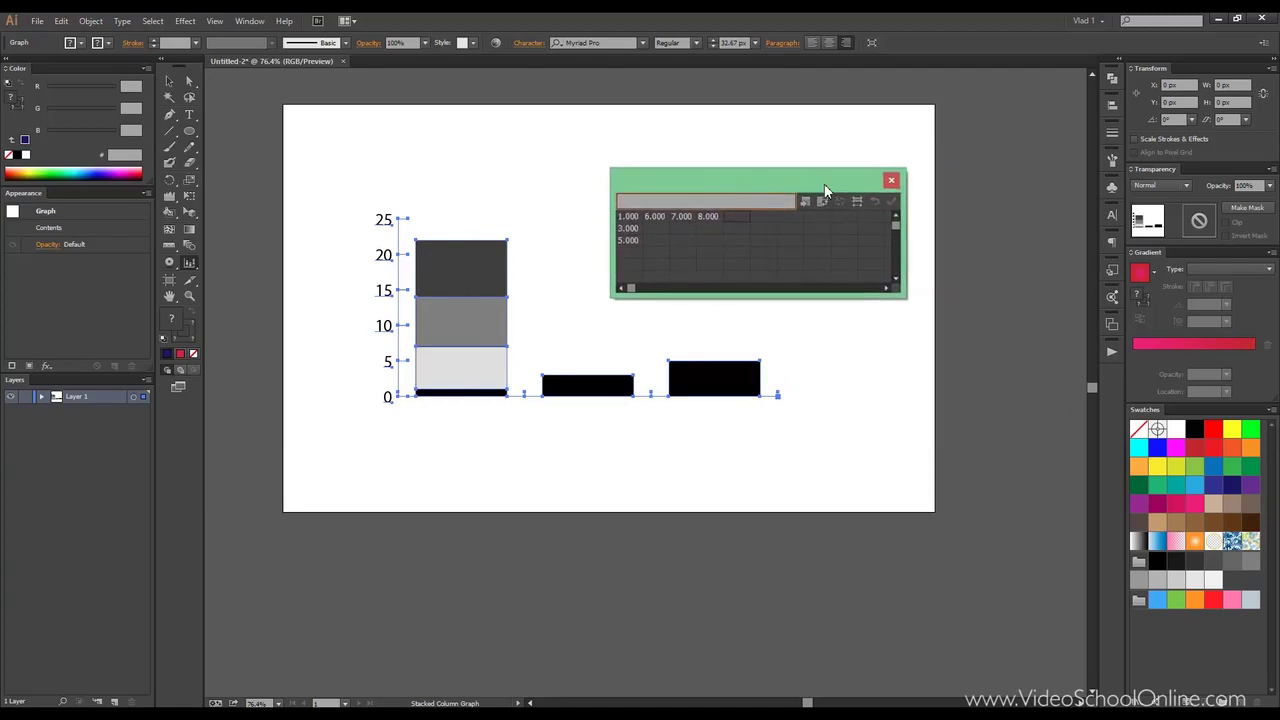
click(891, 179)
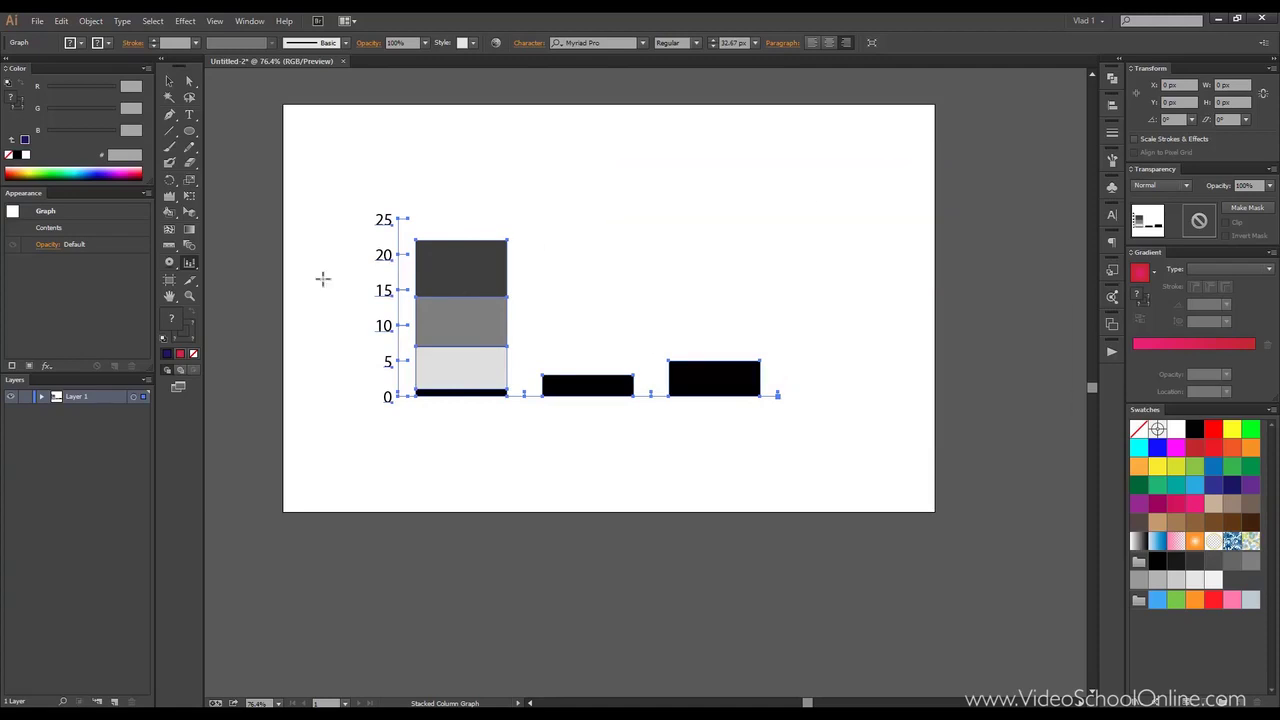
Step: Delete the stacked column graph and draw a new graph with the Bar Graph Tool
key(Delete)
click(194, 264)
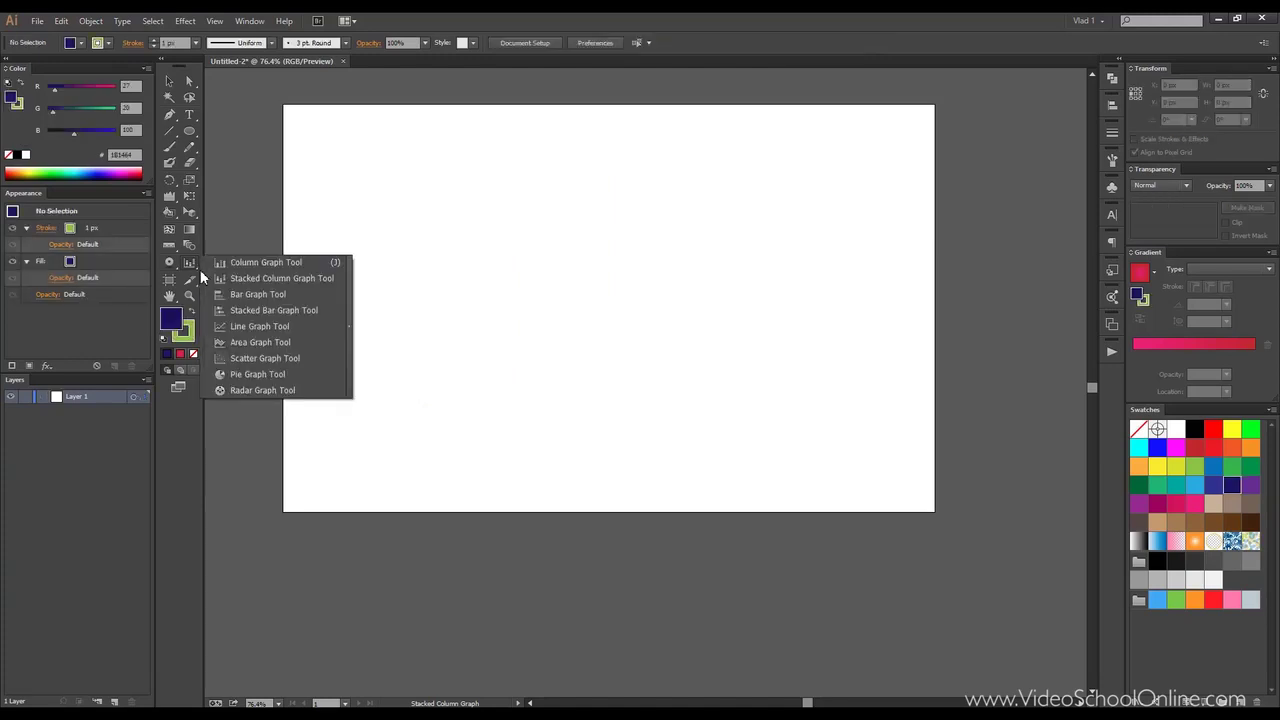
click(284, 300)
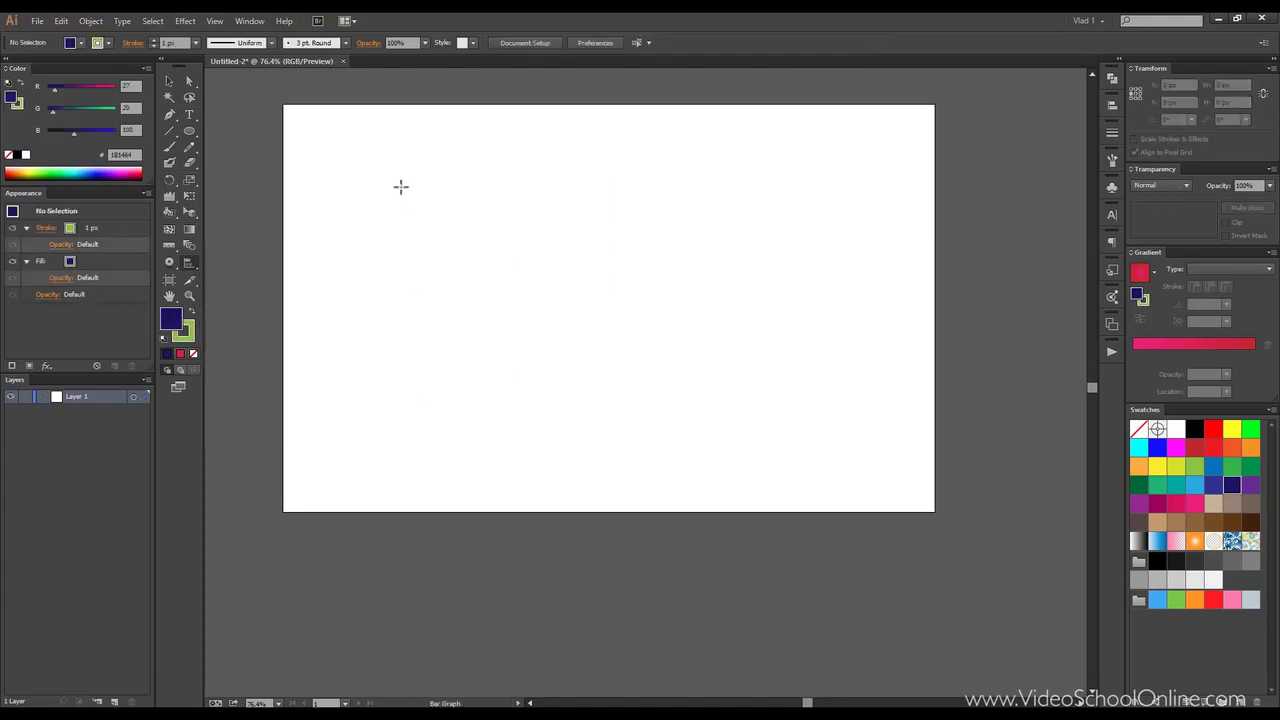
drag(400, 185, 851, 457)
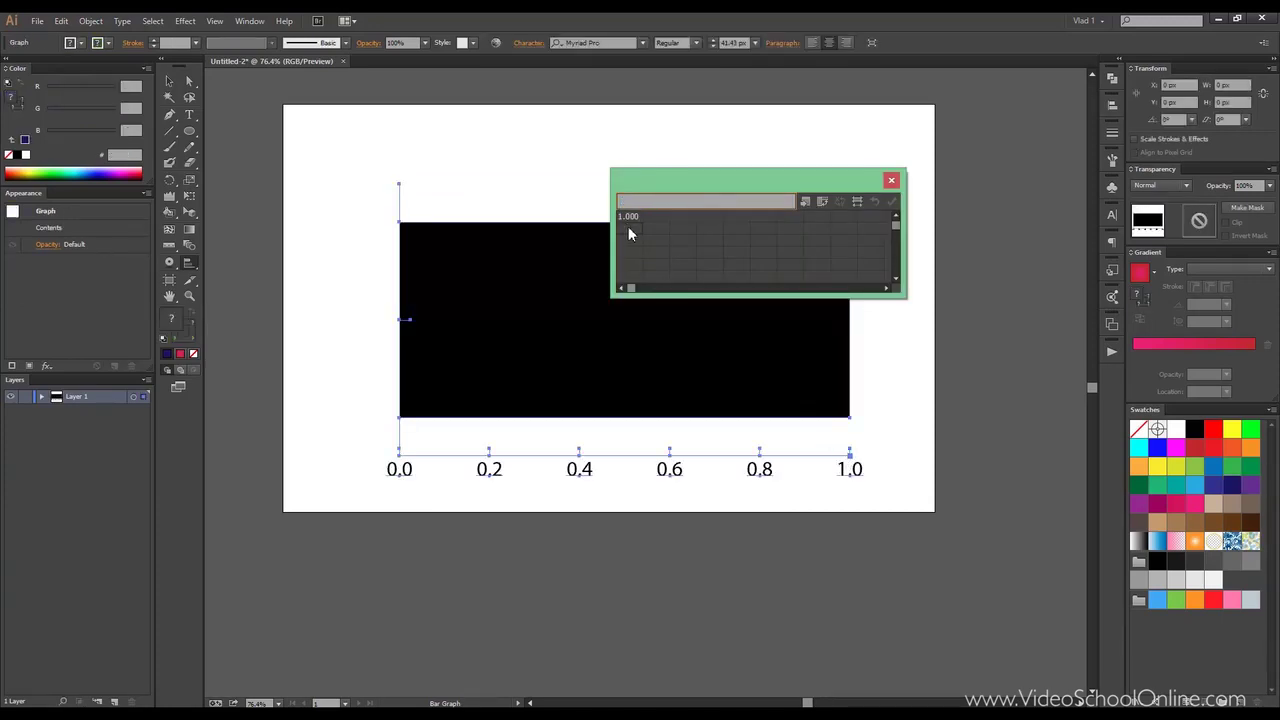
Step: Enter 2, 3 and 4 into the bar graph's data table
text(2)
key(Return)
text(3)
key(Return)
text(4)
key(Tab)
Step: Apply the data to draw horizontal bars on a 0–4 axis and close the data window
click(891, 201)
drag(690, 178, 737, 92)
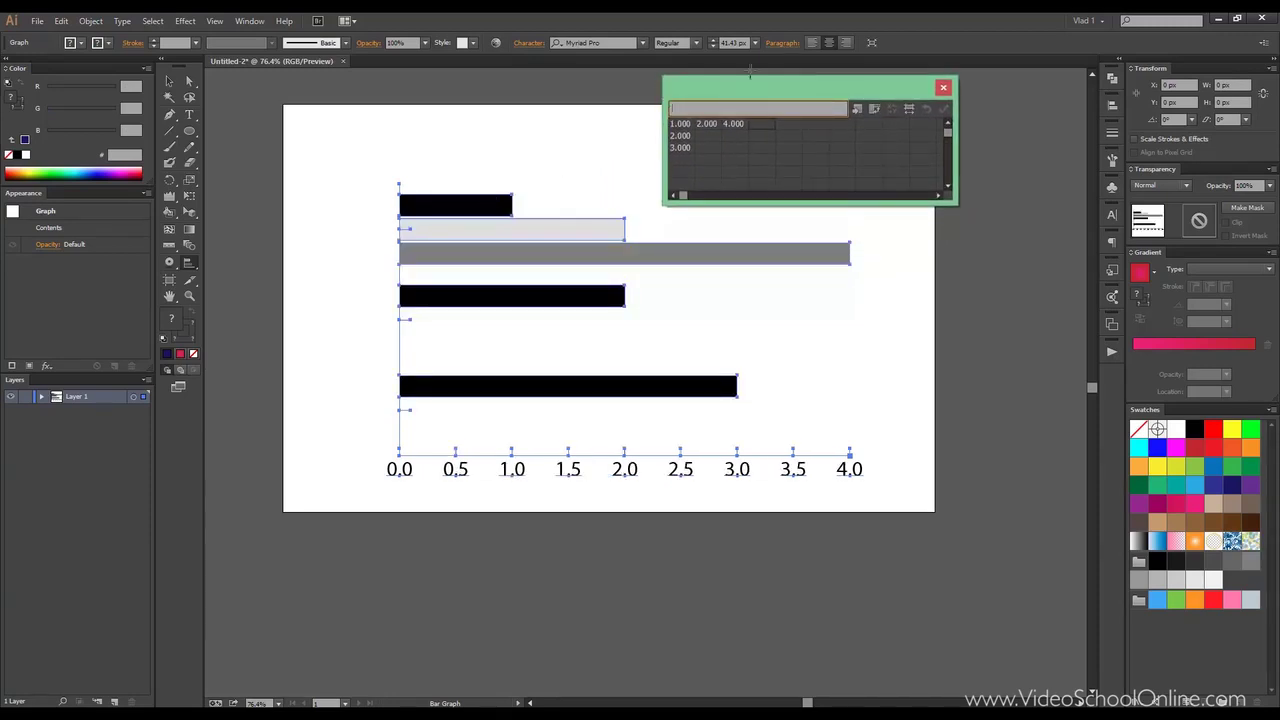
drag(763, 91, 679, 150)
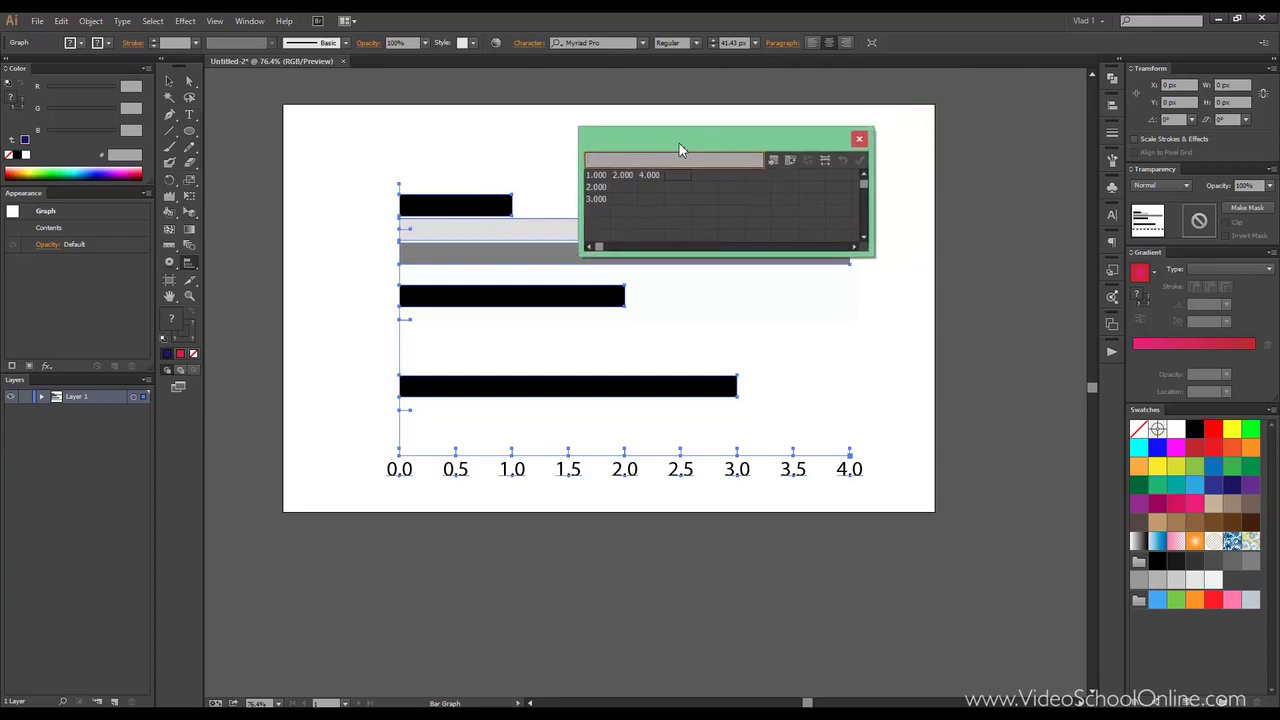
click(860, 139)
click(189, 262)
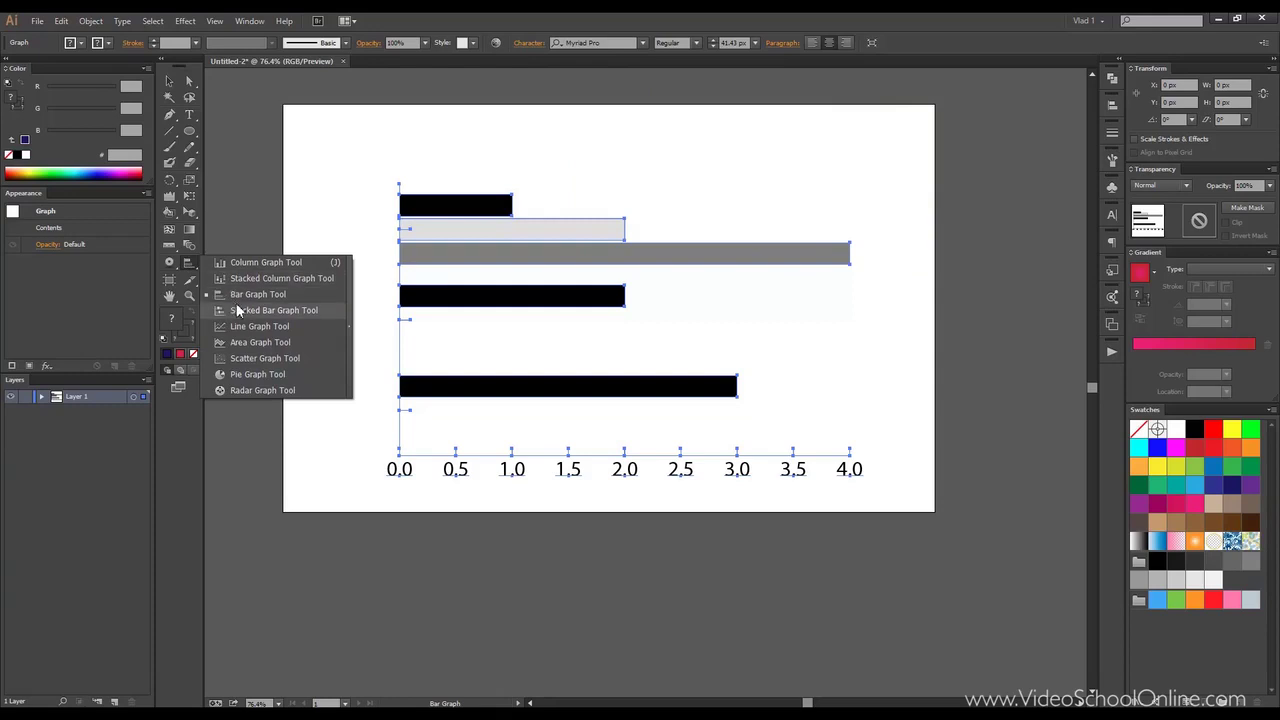
Step: Draw a stacked bar graph area on the artboard
click(240, 310)
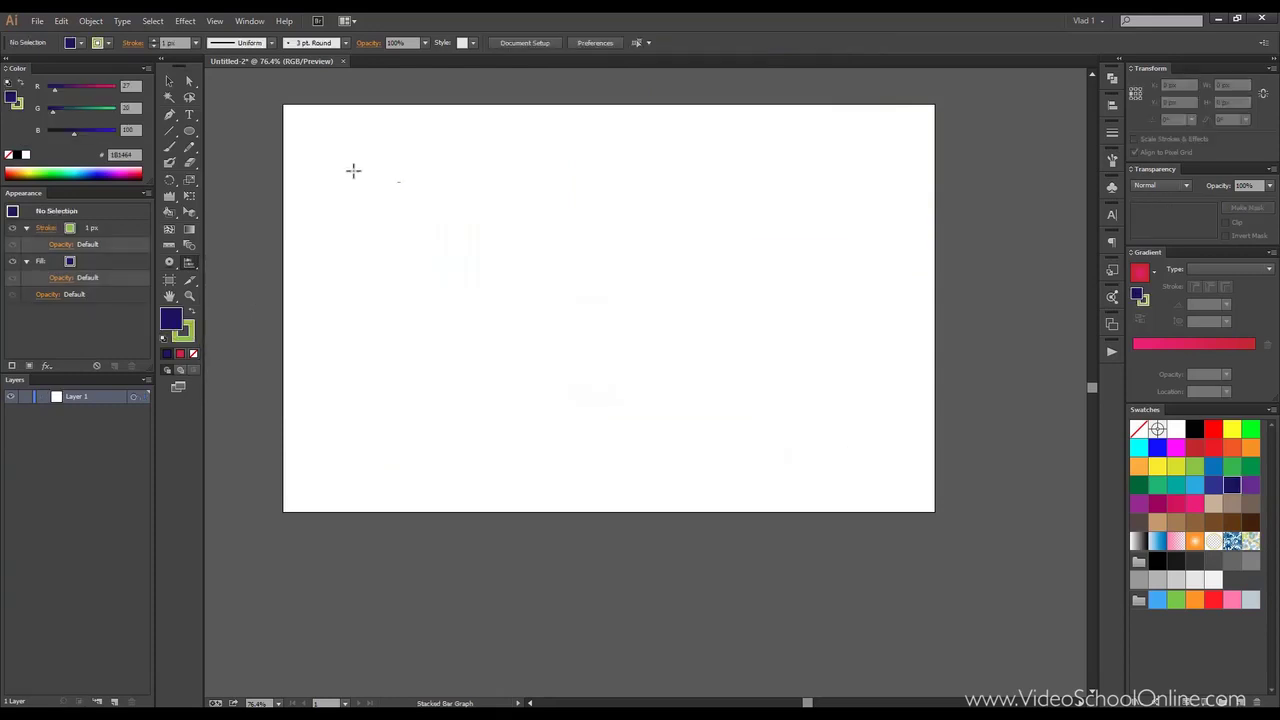
drag(352, 170, 867, 433)
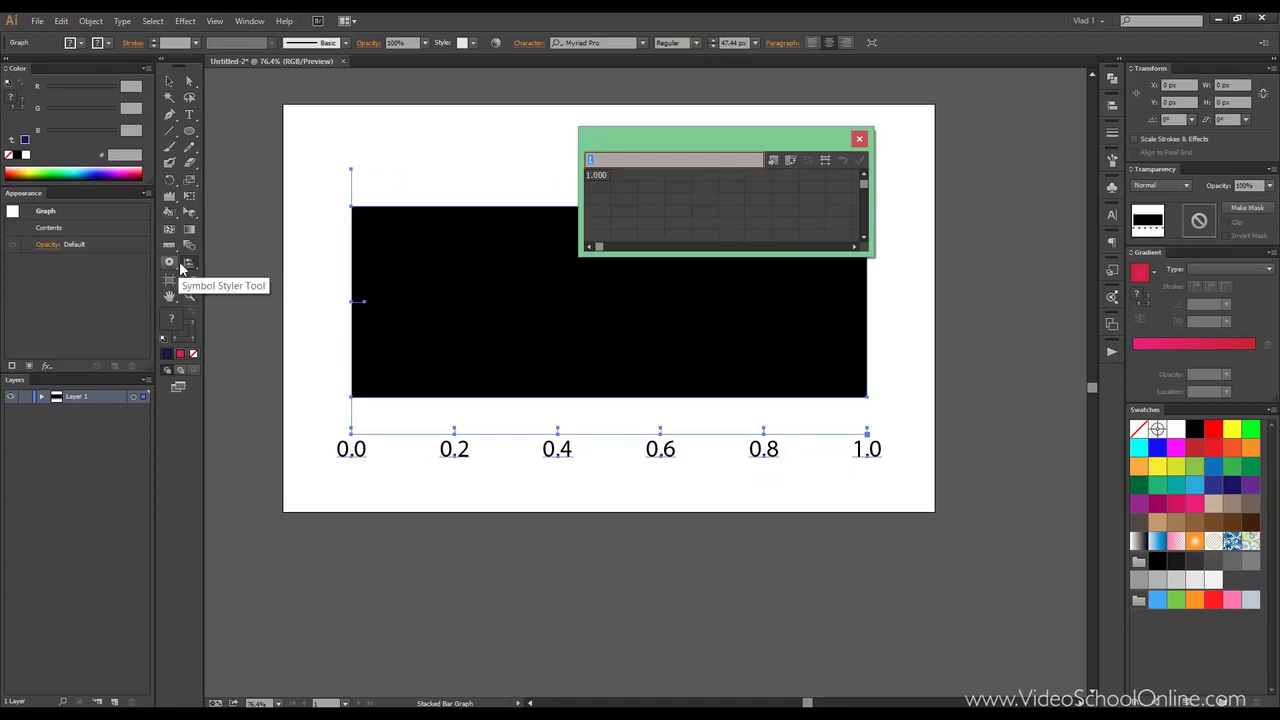
click(190, 264)
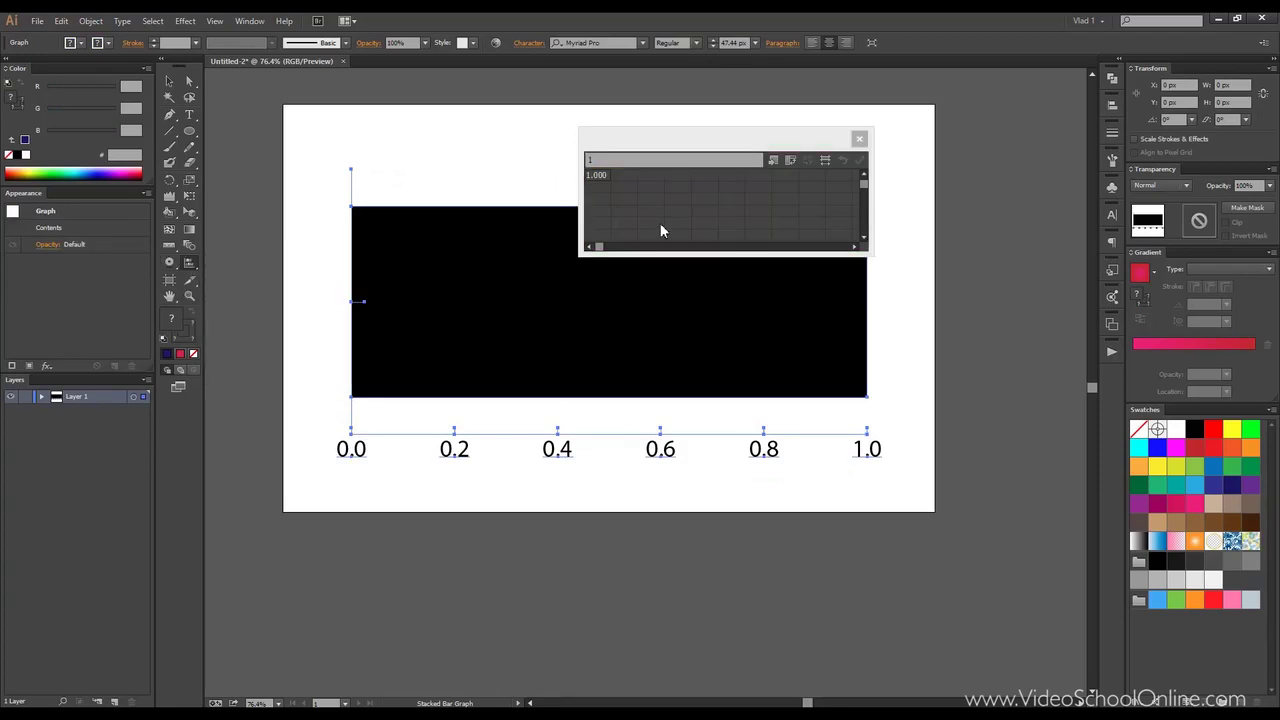
Step: Enter 6 and 7 into the stacked bar graph's data table
click(605, 186)
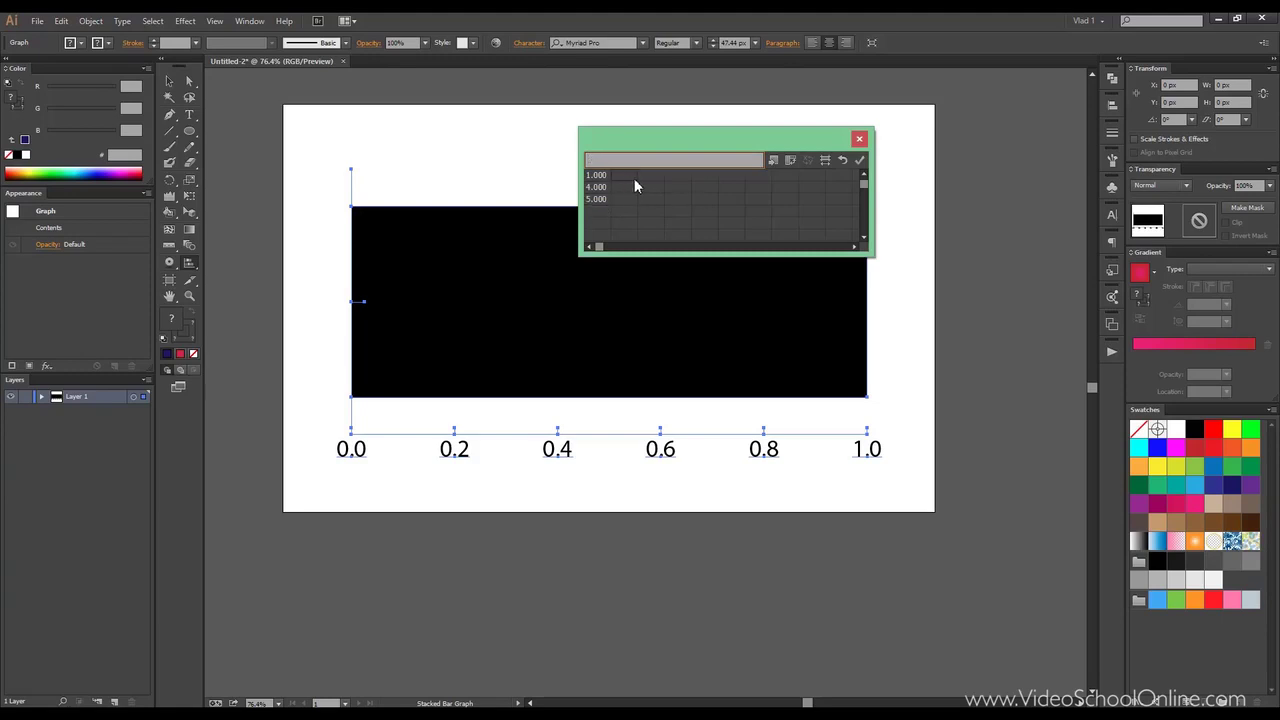
text(6)
key(Tab)
text(7)
key(Tab)
Step: Apply the data for a 0–15 stacked bar graph, close the table, and choose the Line Graph Tool
click(859, 160)
drag(666, 141, 673, 223)
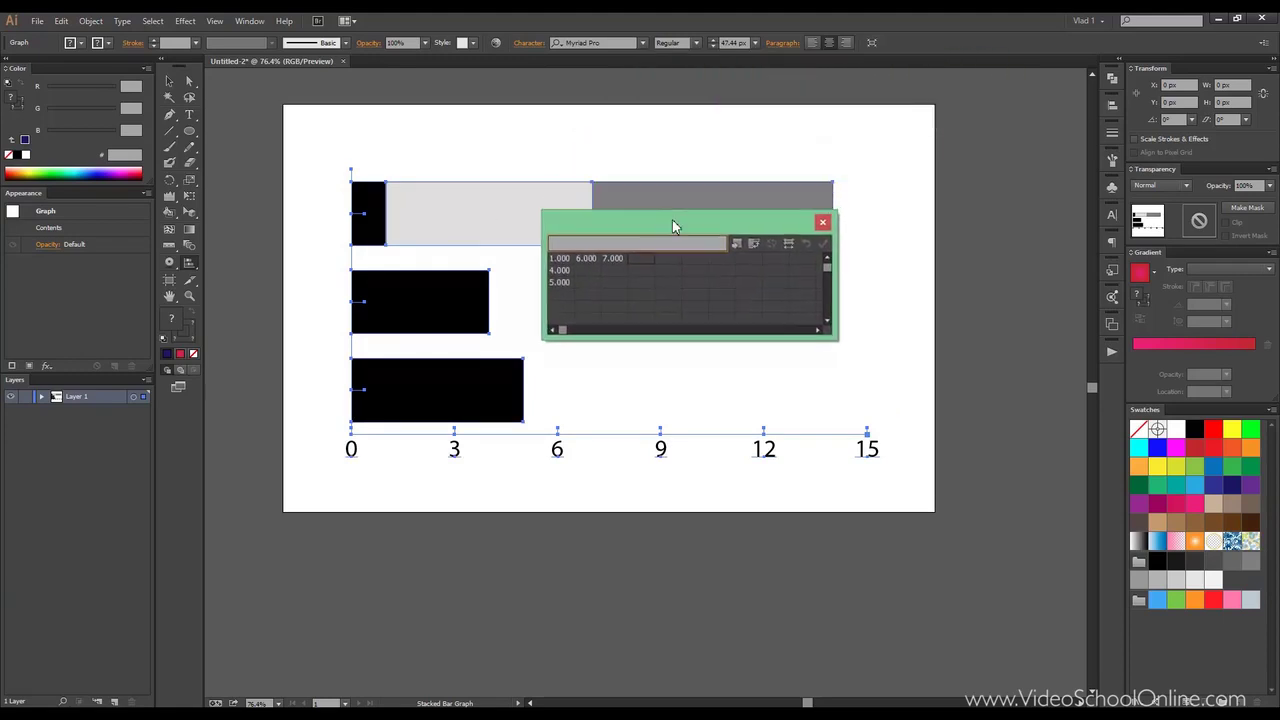
click(823, 225)
click(189, 264)
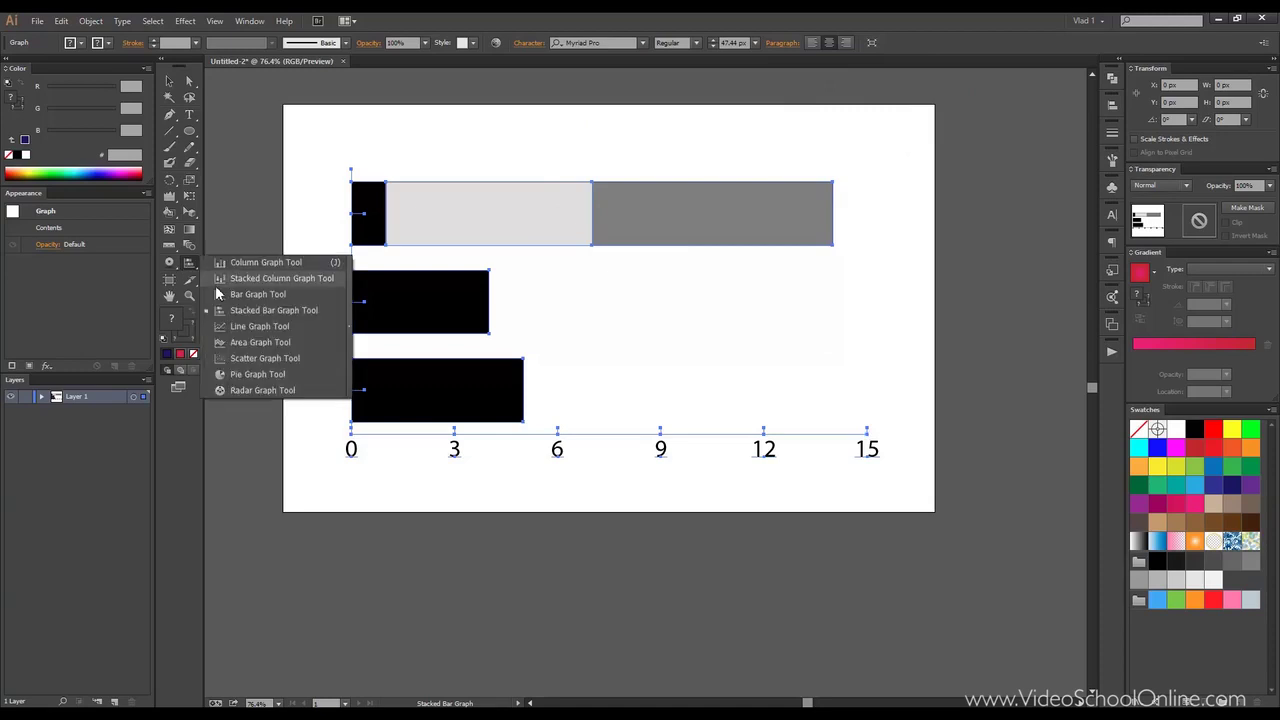
click(274, 330)
Step: Replace the stacked bar graph with a line graph and apply its first data values
key(Delete)
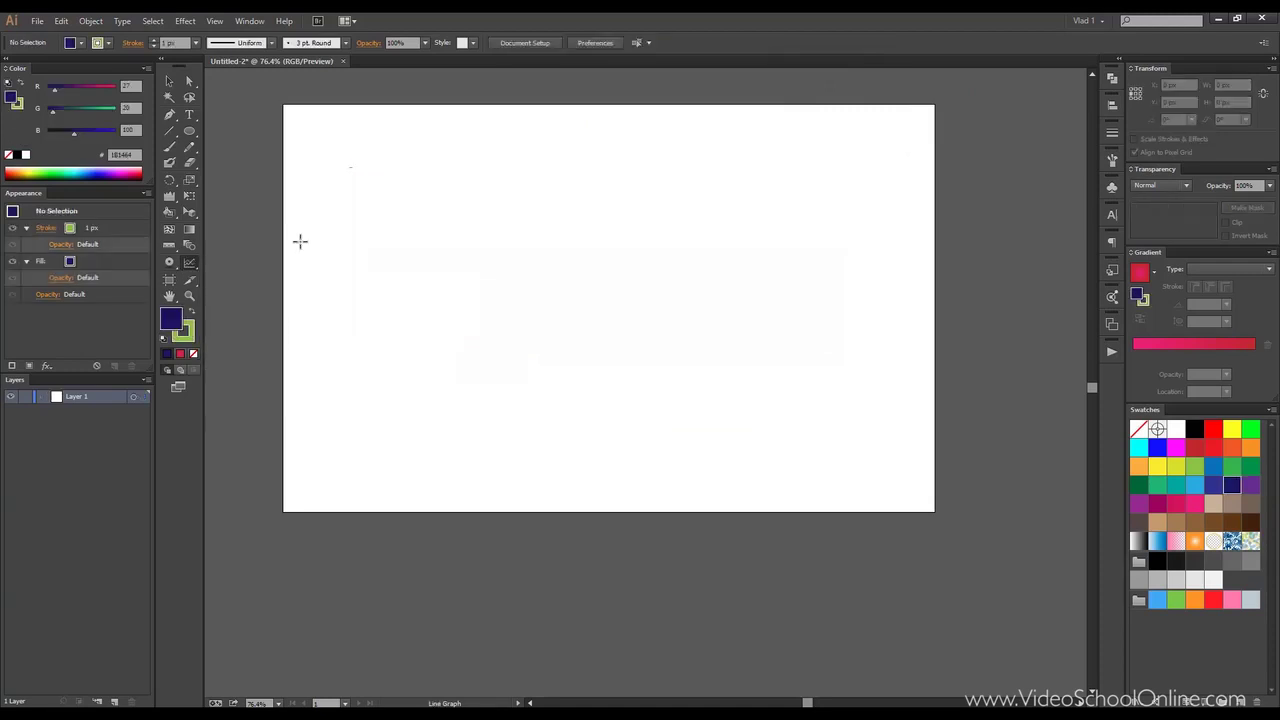
drag(357, 165, 890, 454)
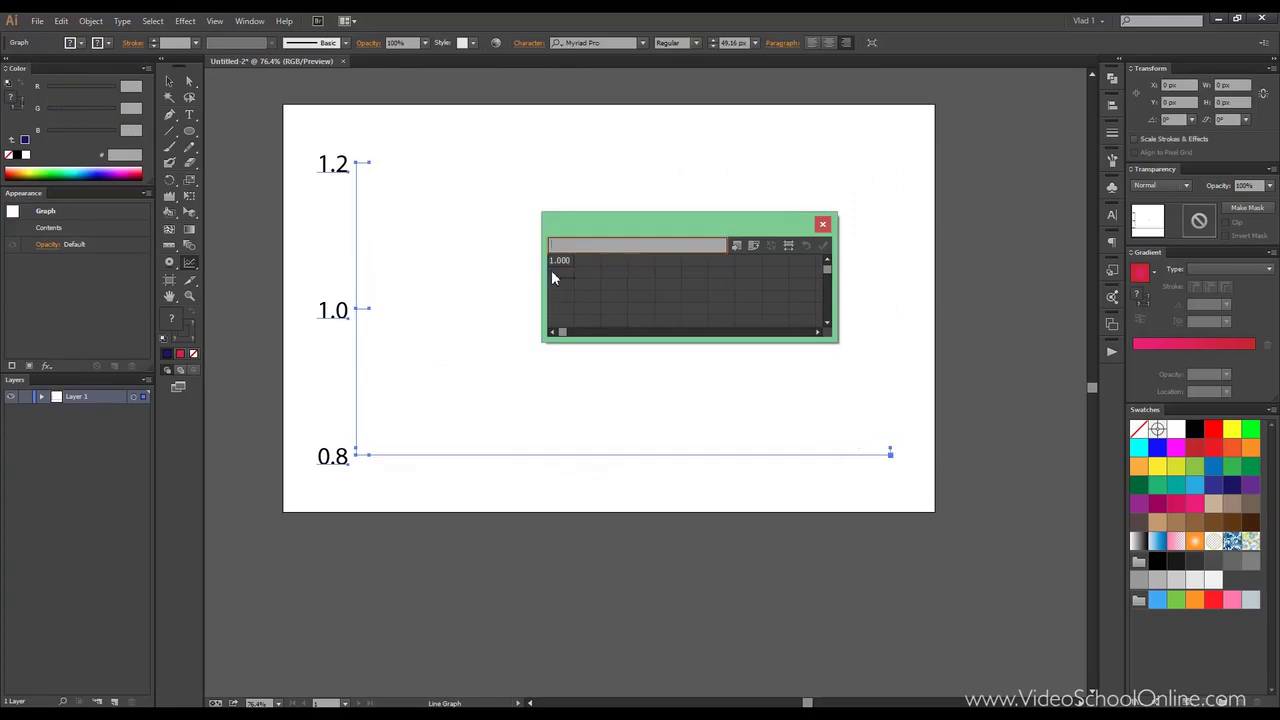
text(3)
text(6)
key(Tab)
text(7)
click(822, 246)
drag(643, 237, 188, 263)
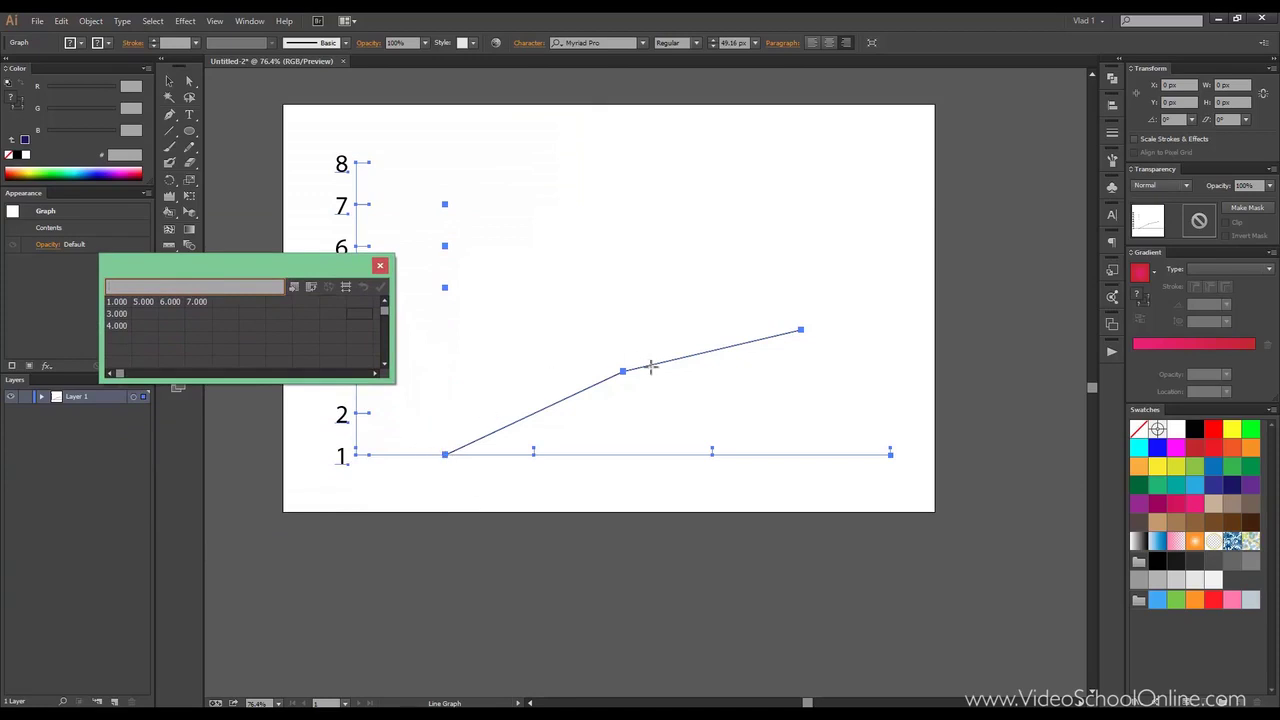
drag(312, 270, 575, 222)
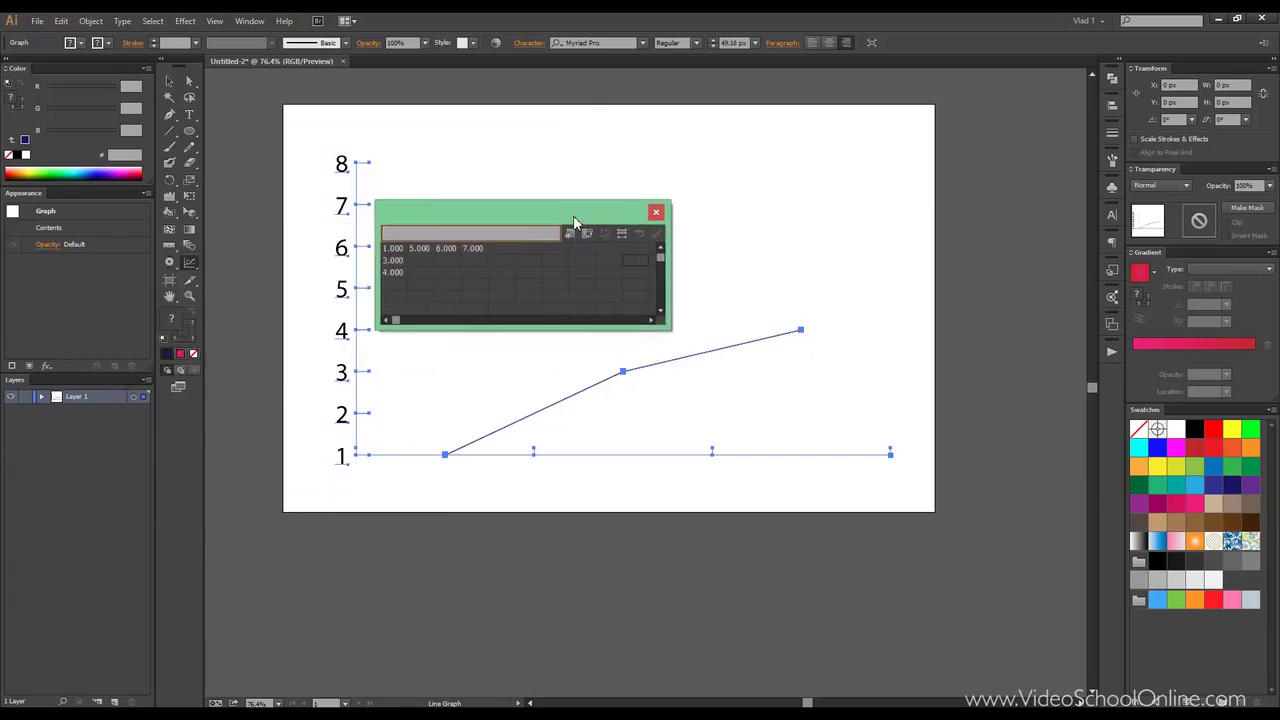
Step: Enter 5 in row 2, column 2, apply, close the data table, and delete the line graph
text(5)
click(447, 264)
click(656, 233)
drag(566, 212, 850, 122)
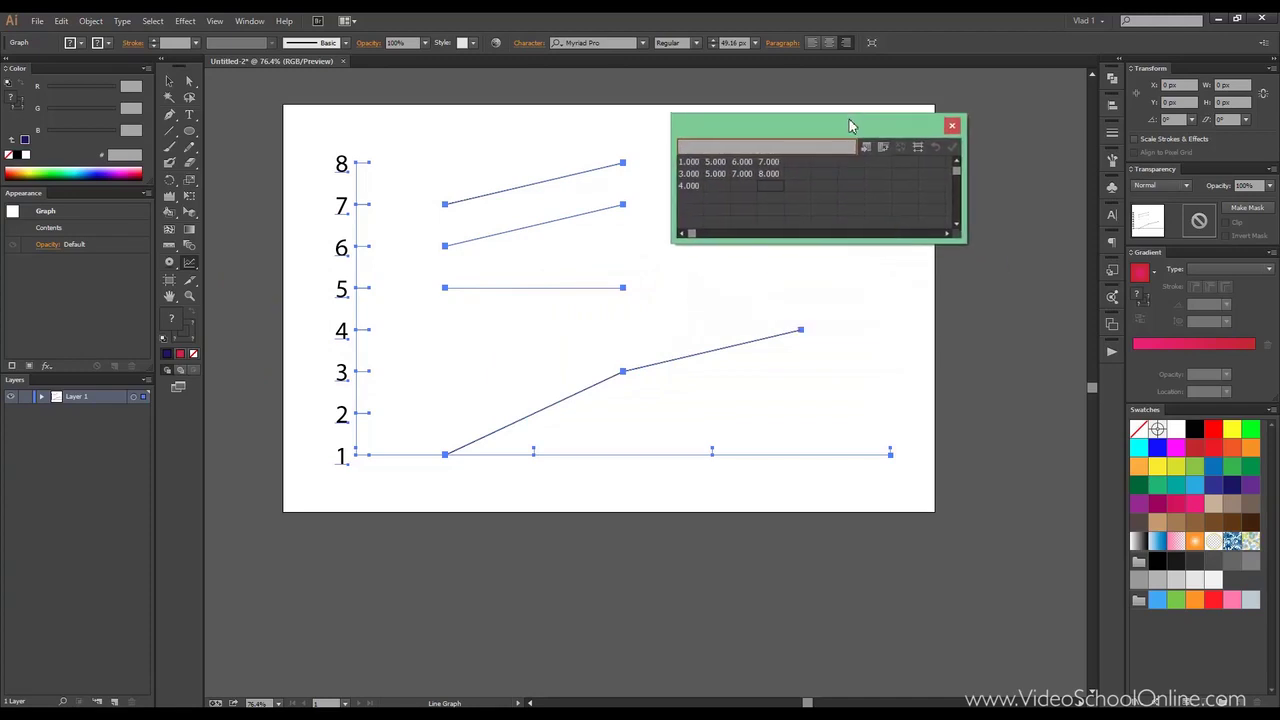
drag(849, 119, 841, 127)
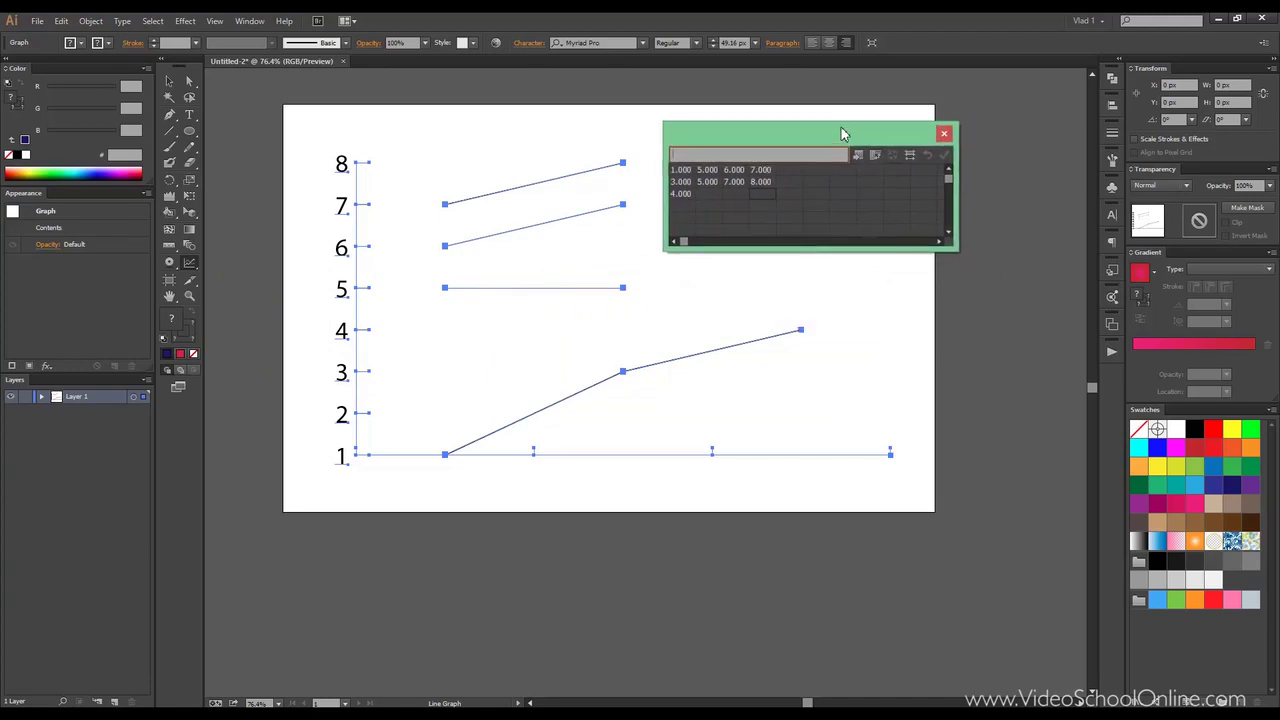
click(943, 133)
key(Delete)
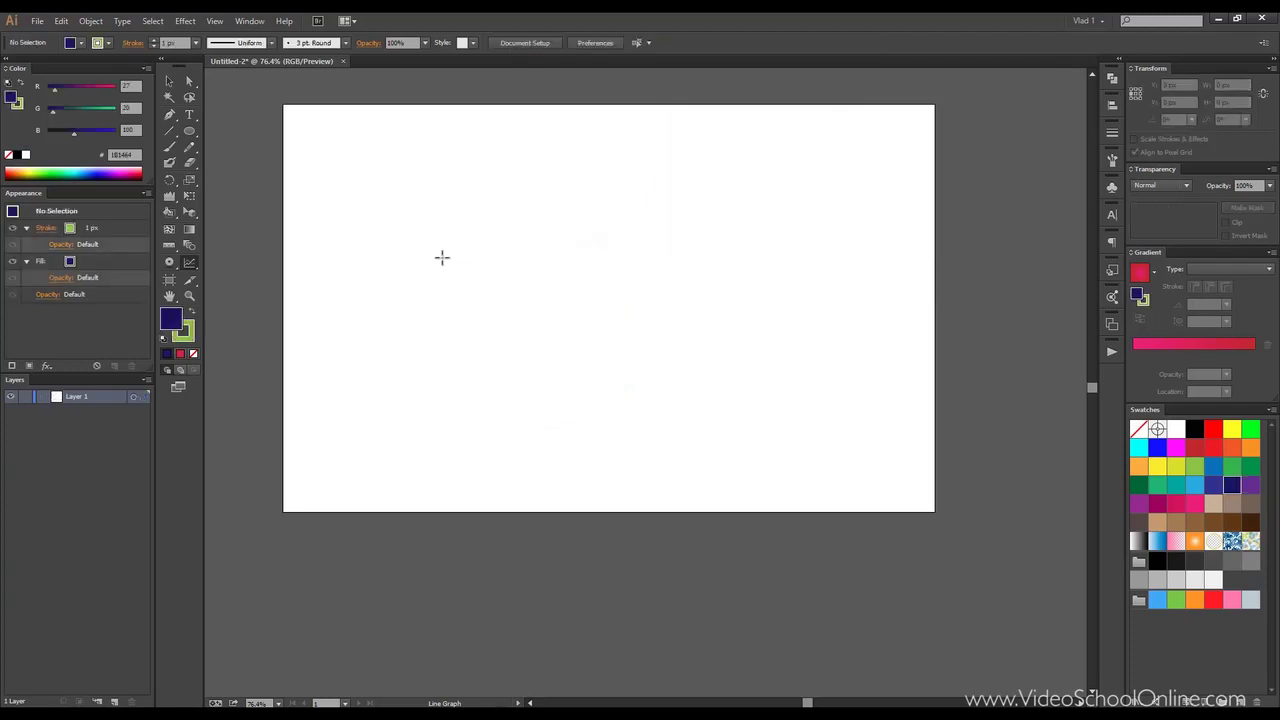
click(190, 265)
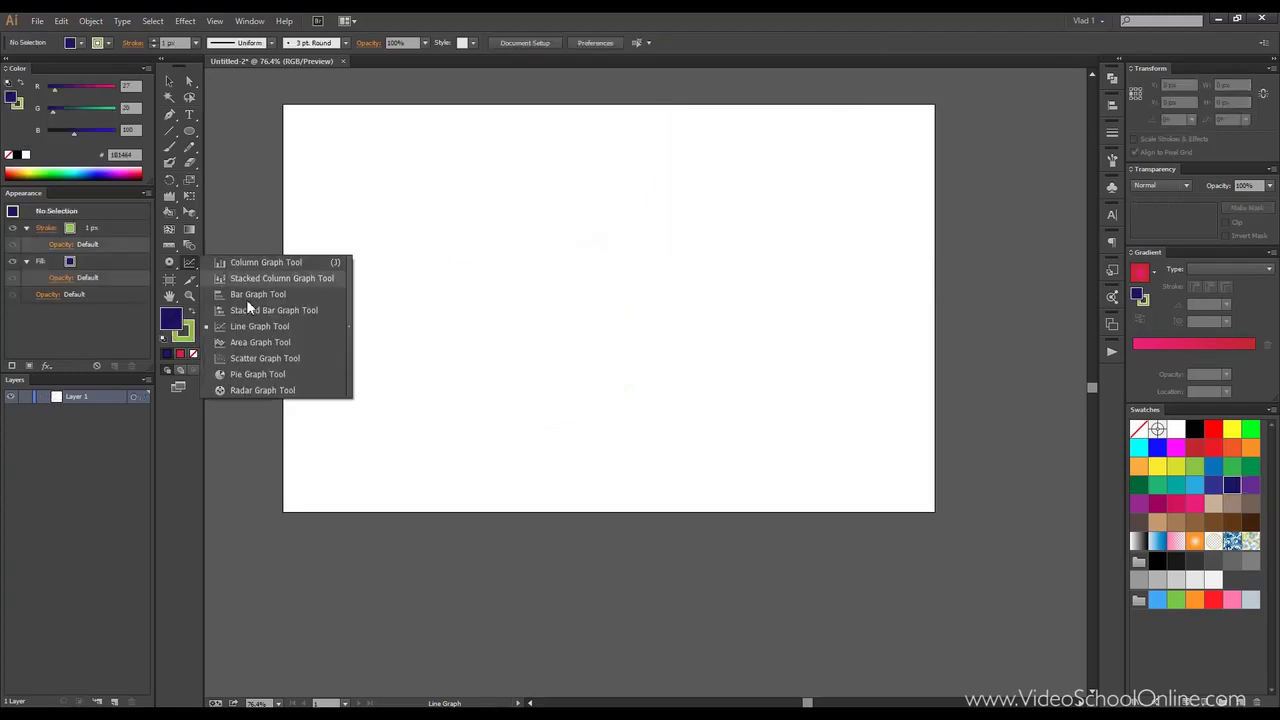
Step: Draw an area graph, add 4 at row 1, column 2, apply the data, then delete the graph
click(293, 342)
drag(352, 170, 866, 451)
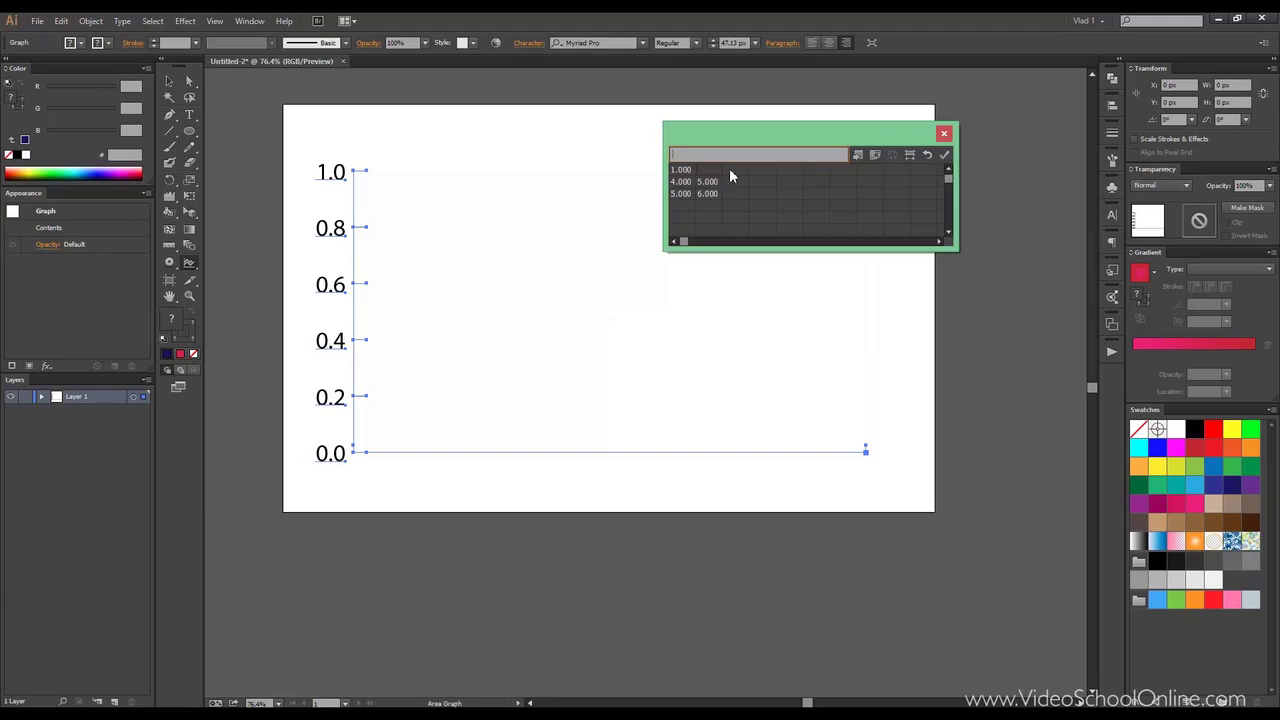
text(4)
key(Tab)
key(Tab)
click(944, 156)
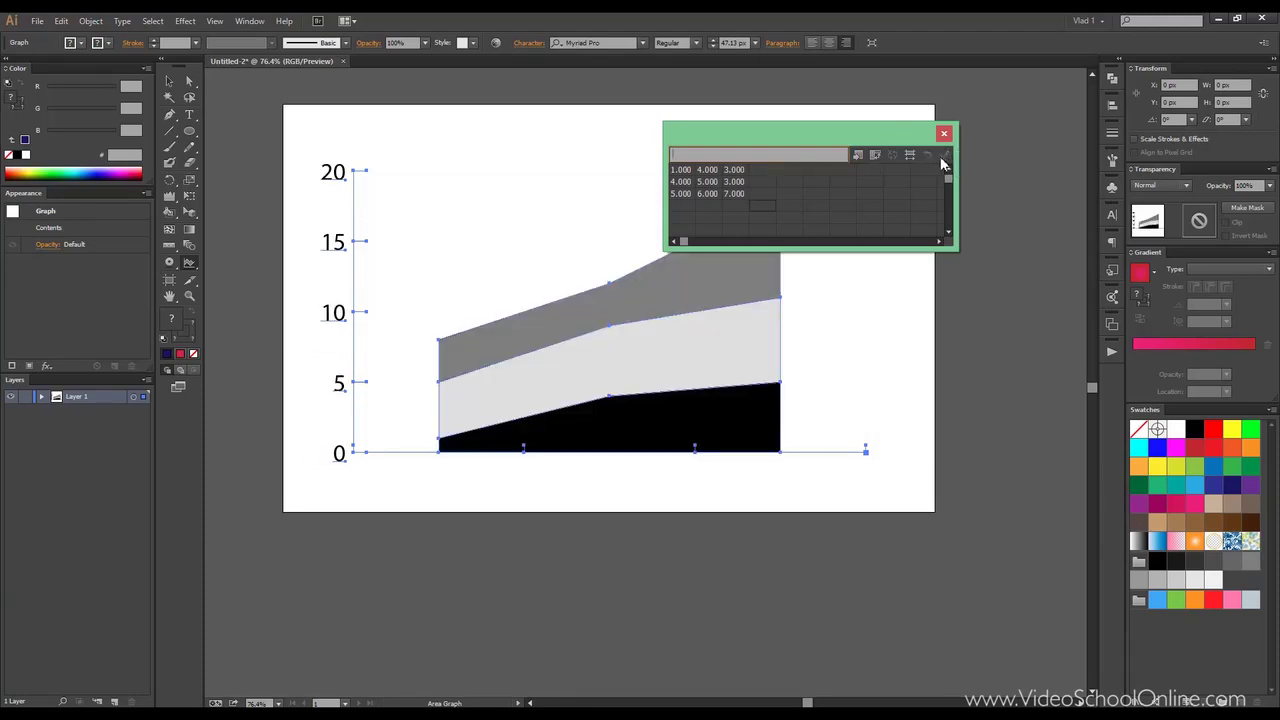
mouse_move(786, 143)
mouse_down()
mouse_move(873, 92)
mouse_move(945, 116)
mouse_move(801, 134)
mouse_up()
click(956, 122)
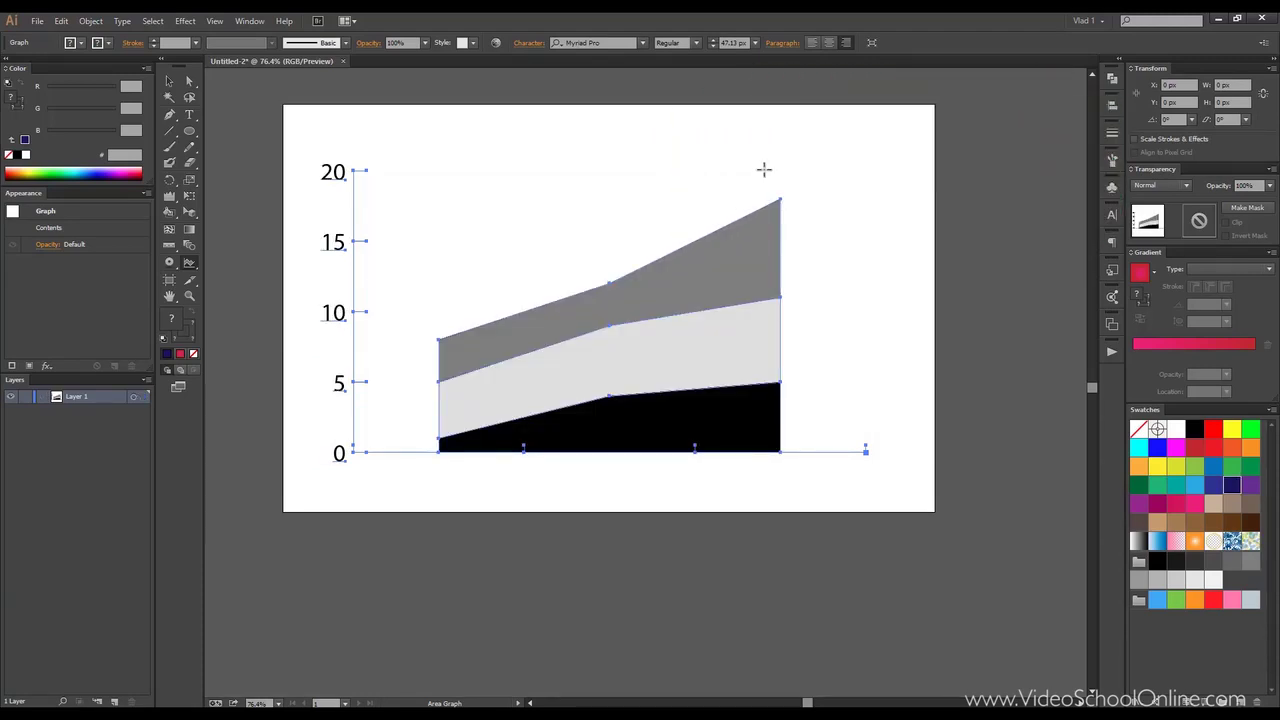
key(Delete)
Step: Draw a scatter graph and enter 4, 2, 3 down column 3 of its data table
drag(194, 267, 291, 357)
drag(380, 204, 790, 437)
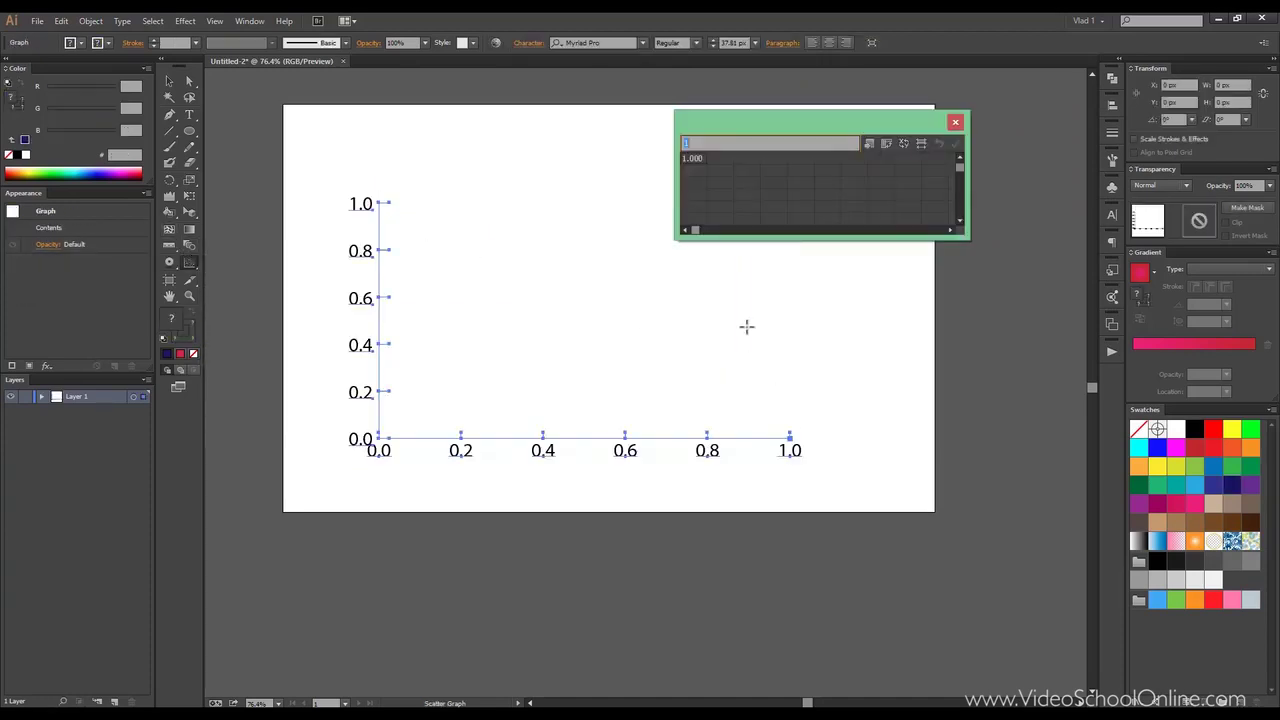
click(746, 158)
text(4)
click(746, 168)
text(2)
click(748, 182)
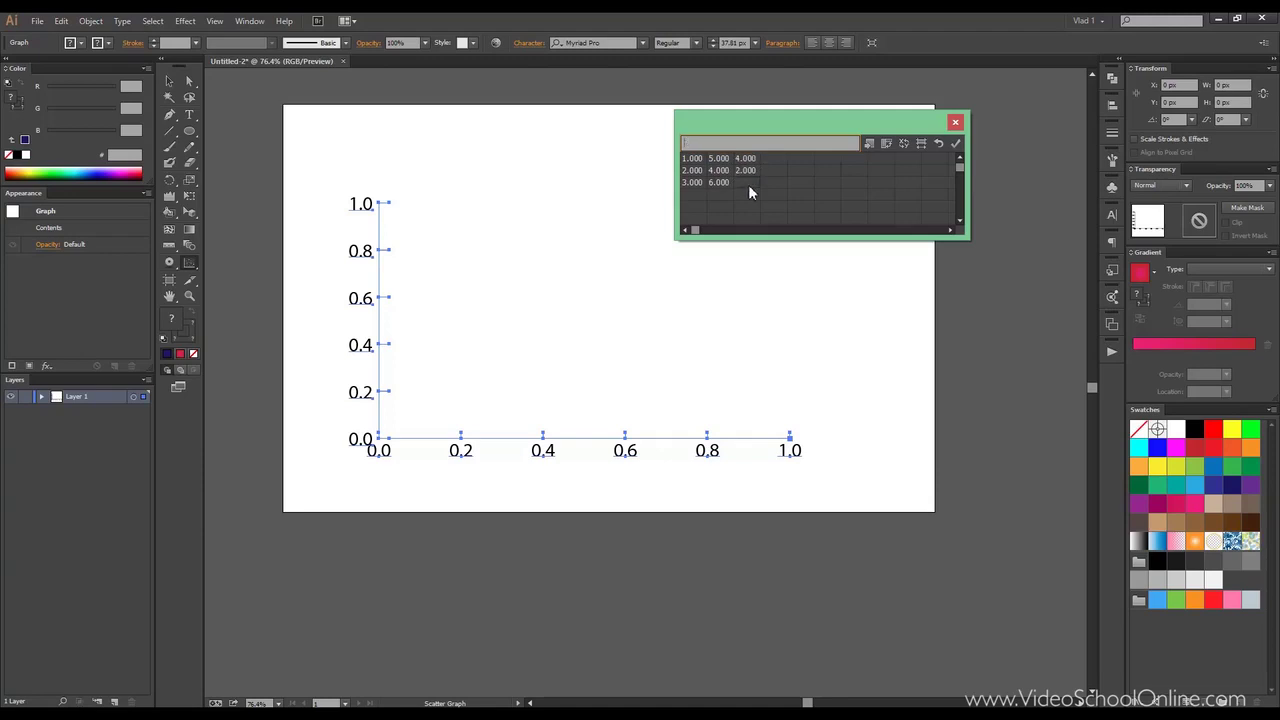
text(3)
click(817, 168)
Step: Apply the data to plot the scatter graph, close the table, and delete the graph
click(952, 143)
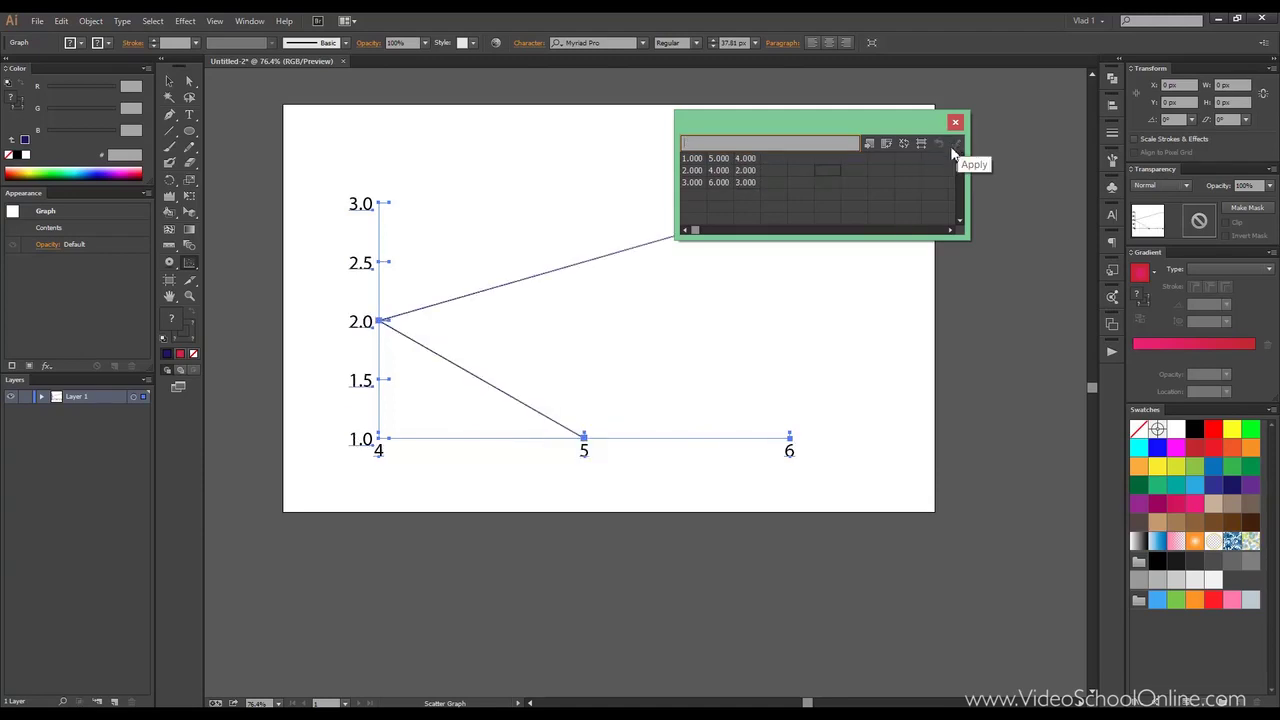
drag(757, 126, 620, 181)
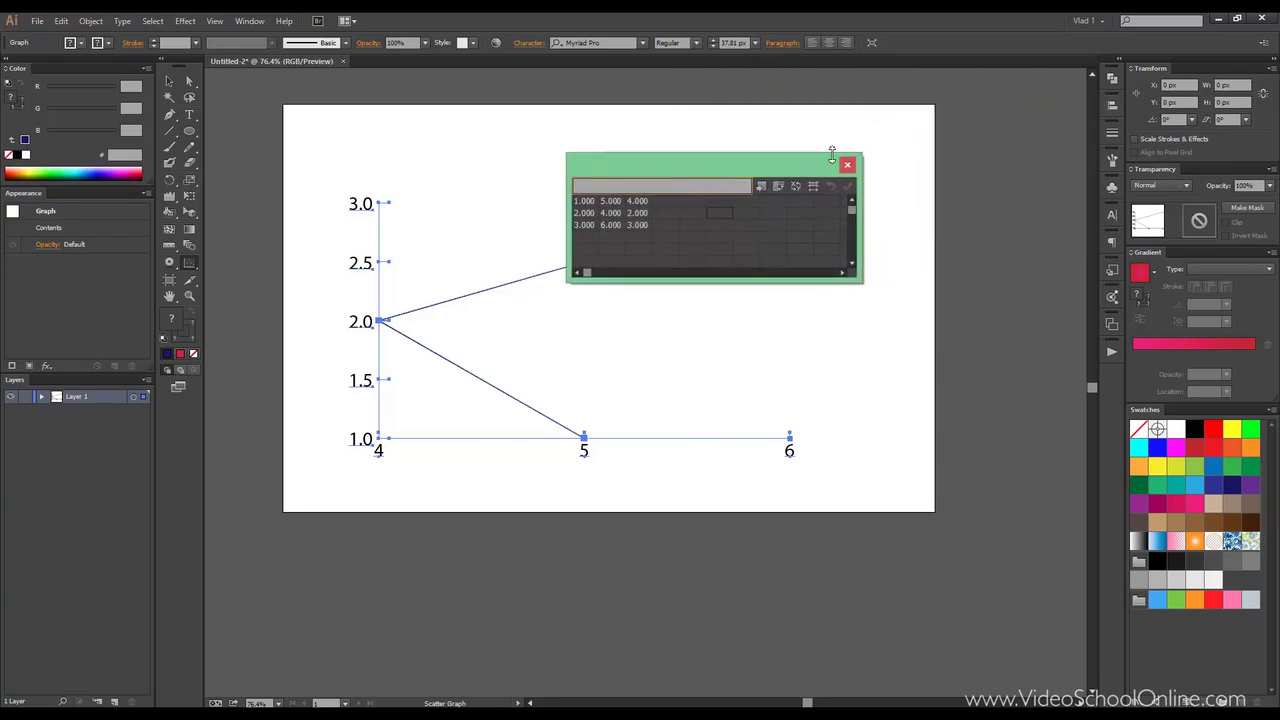
click(849, 165)
key(Delete)
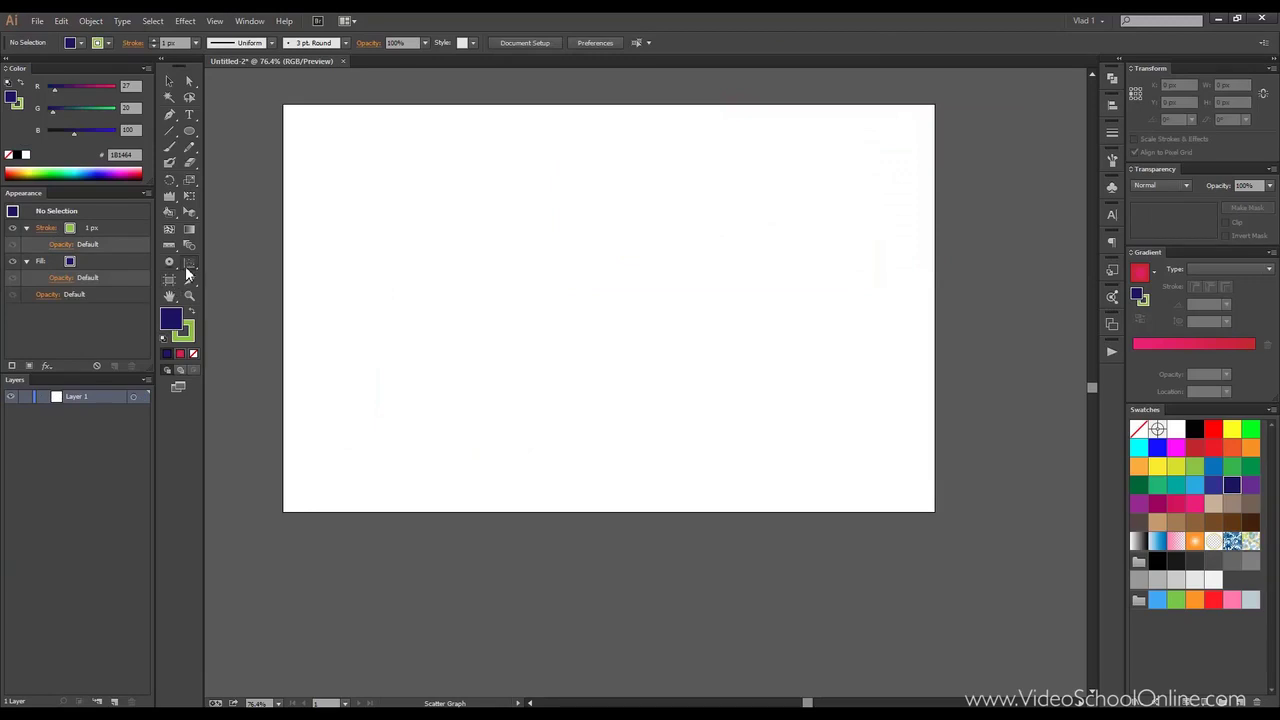
Step: Choose the Pie Graph Tool and draw a new graph area
click(187, 264)
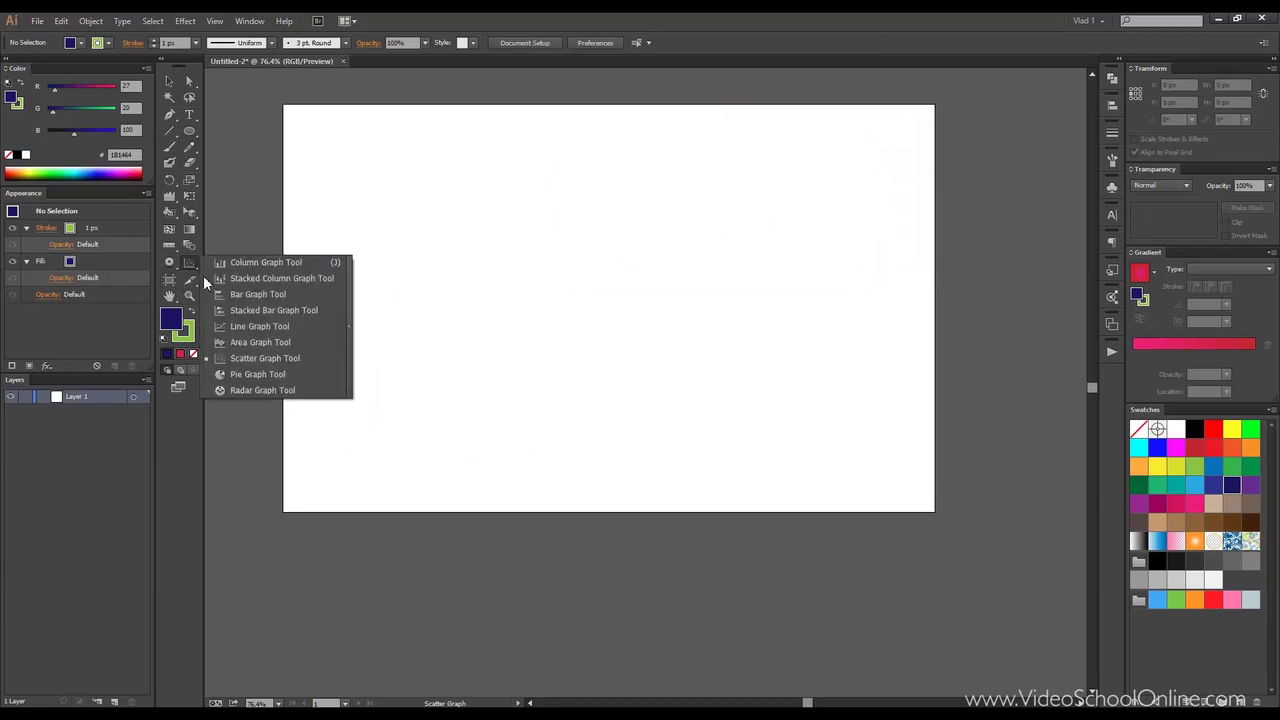
click(277, 375)
drag(445, 219, 744, 414)
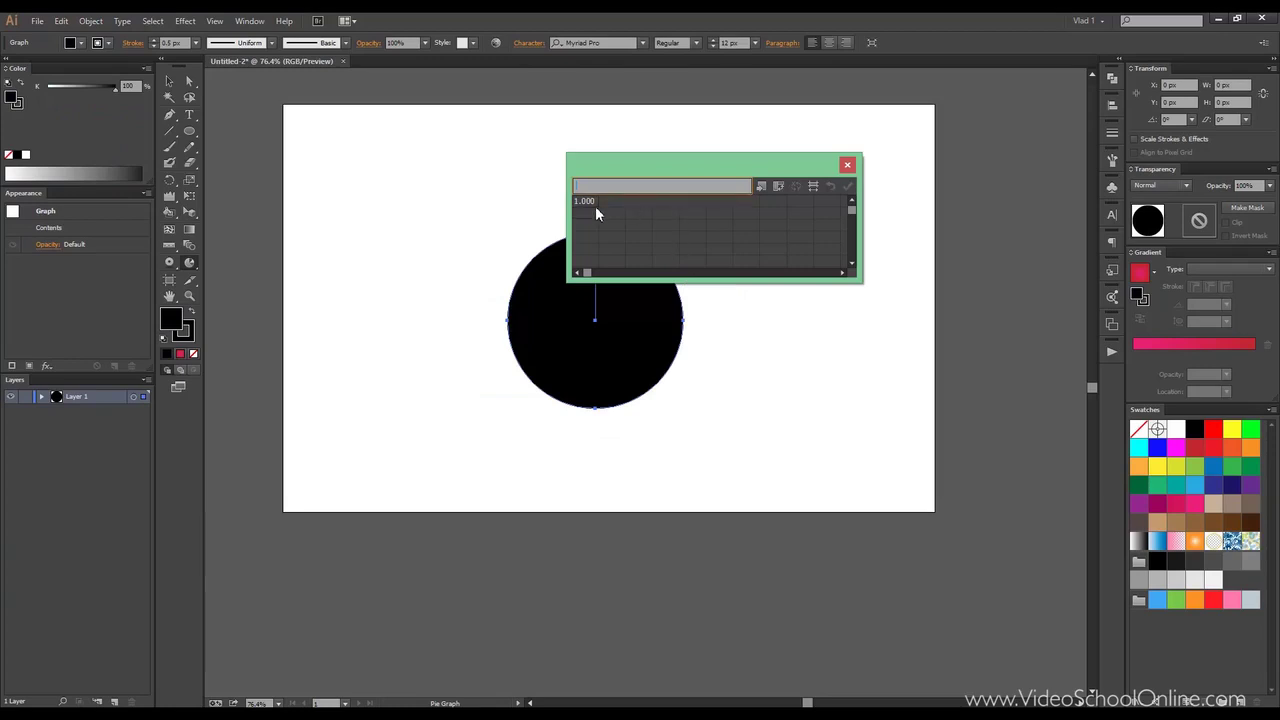
Step: Enter 4 and 3 in rows 2 and 3 and apply, splitting the graph into three pies
text(4)
key(Return)
text(3)
key(Return)
click(847, 186)
drag(749, 171, 802, 125)
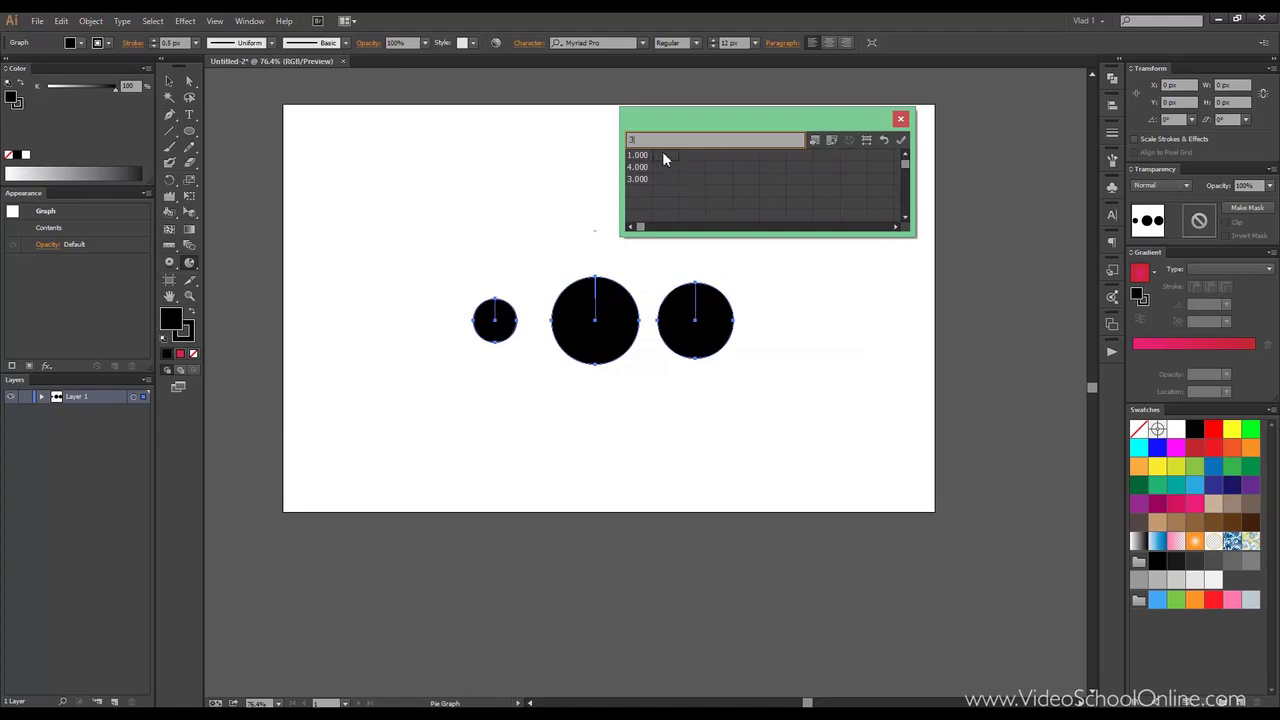
Step: Enter 4 and 5 further down column 2 of the pie data
key(Return)
text(4)
key(Return)
text(5)
key(Return)
Step: Fill columns 3 and 4 with values such as 6, 9 and 8, 4, 3
click(692, 167)
text(6)
key(Return)
text(9)
key(Return)
click(715, 167)
text(8)
key(Return)
text(0)
key(Return)
text(4)
key(Return)
text(3)
Step: Apply the data so the three pies show black and grey slices, then close the table
click(900, 142)
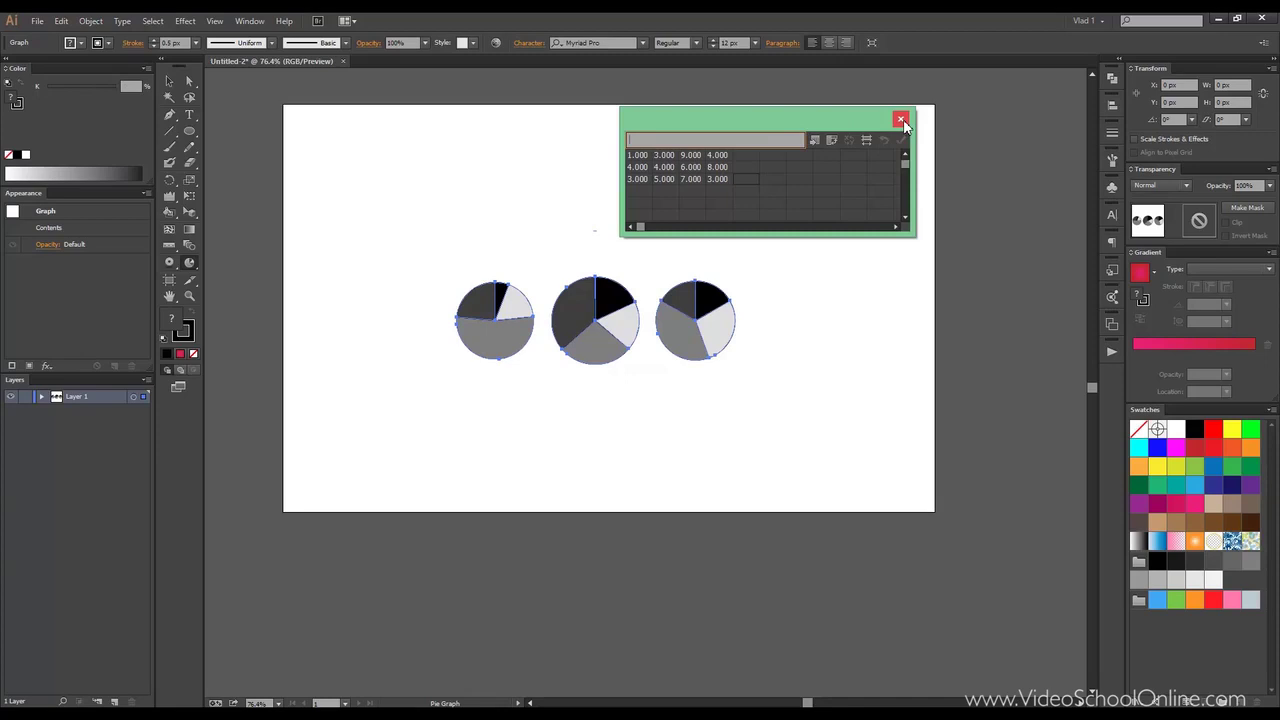
click(901, 120)
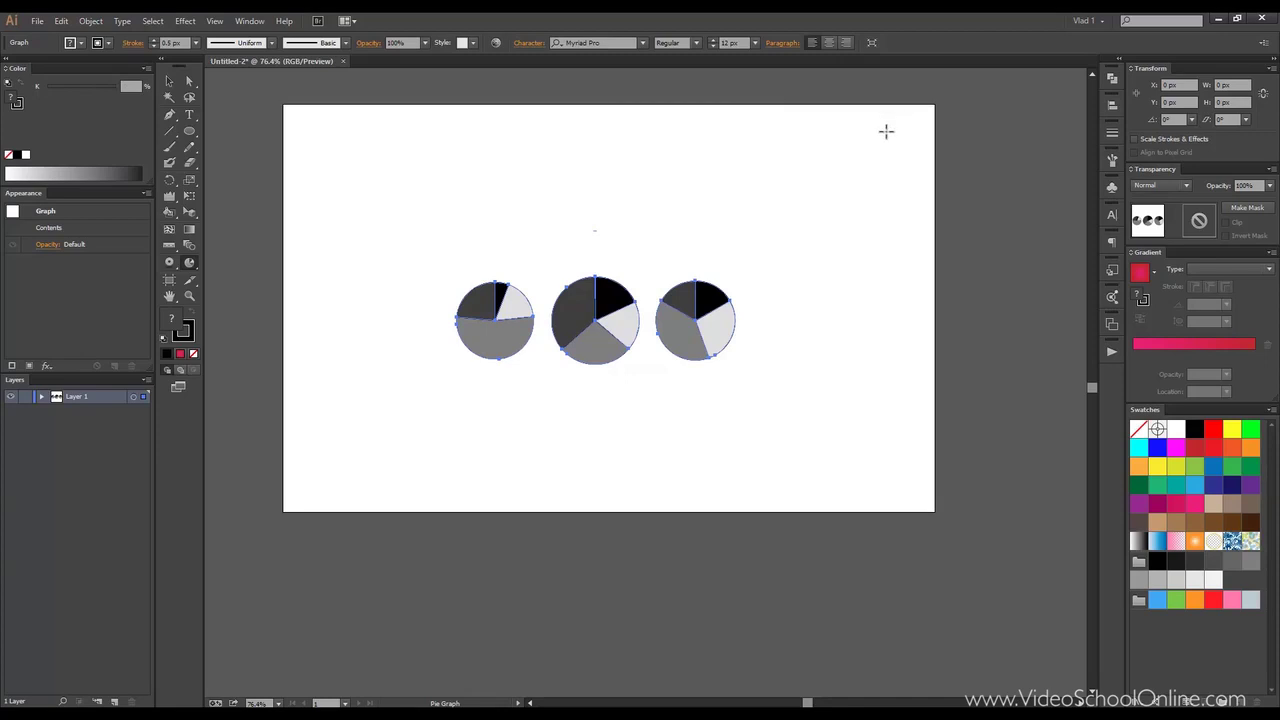
click(169, 81)
Step: Delete the three pie graphs and drag out an area for a new radar graph
key(Delete)
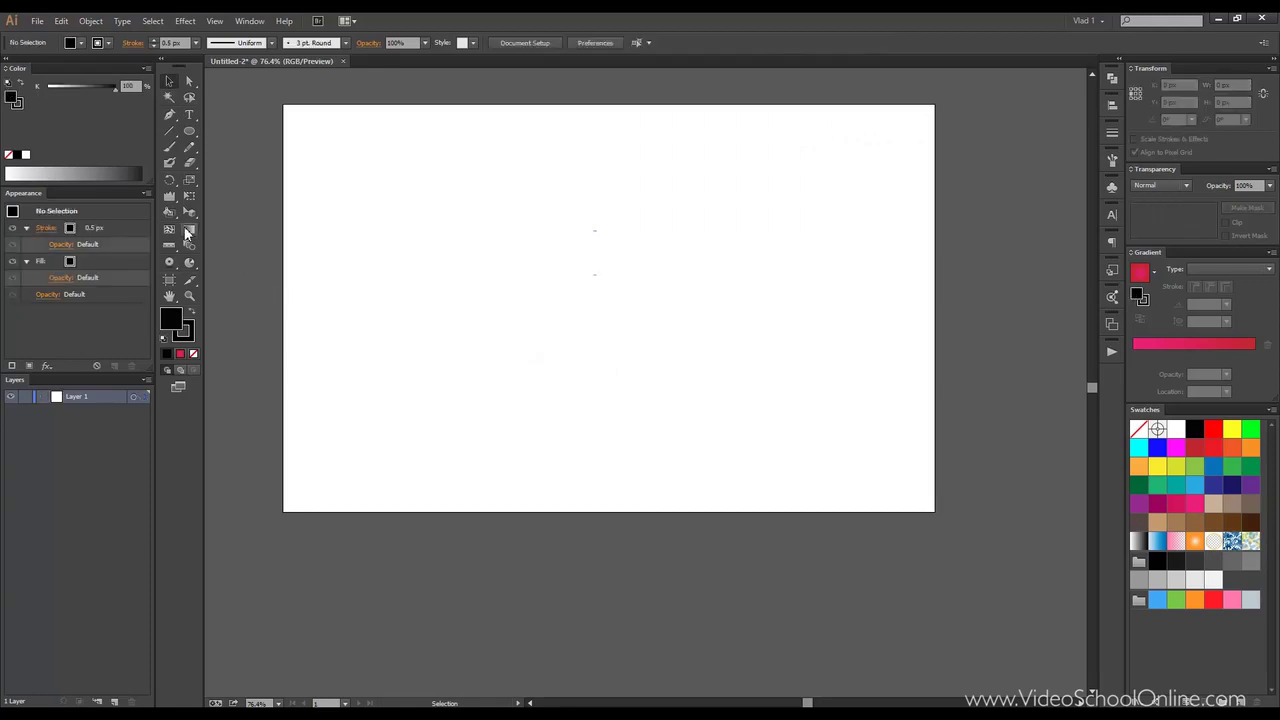
drag(189, 262, 289, 401)
drag(447, 197, 736, 434)
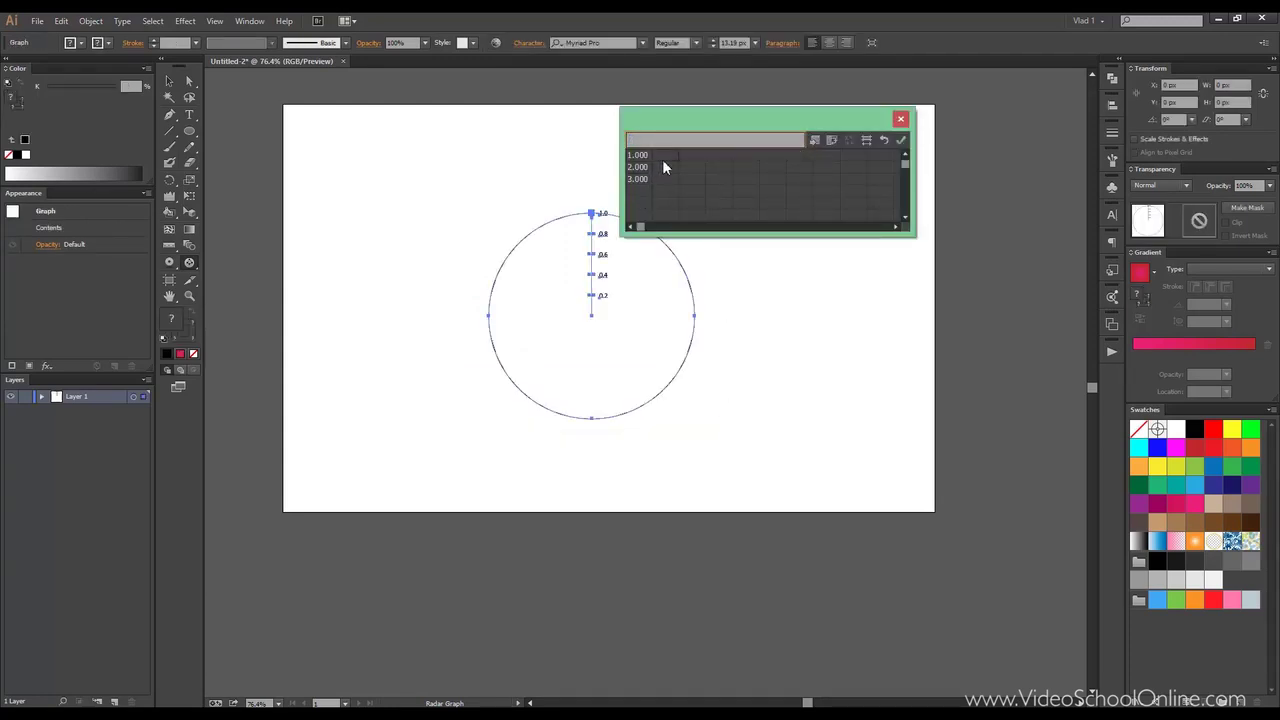
Step: Fill the Graph Data table with rows 1,2,5,3, 2,3,6,6 and 3,4,5,3
text(3)
key(Return)
text(4)
key(Tab)
text(5)
click(693, 163)
text(5)
key(Return)
text(6)
click(716, 157)
text(3)
key(Return)
text(6)
key(Return)
text(3)
Step: Apply the data to draw the radar graph, then close the Graph Data table
click(899, 140)
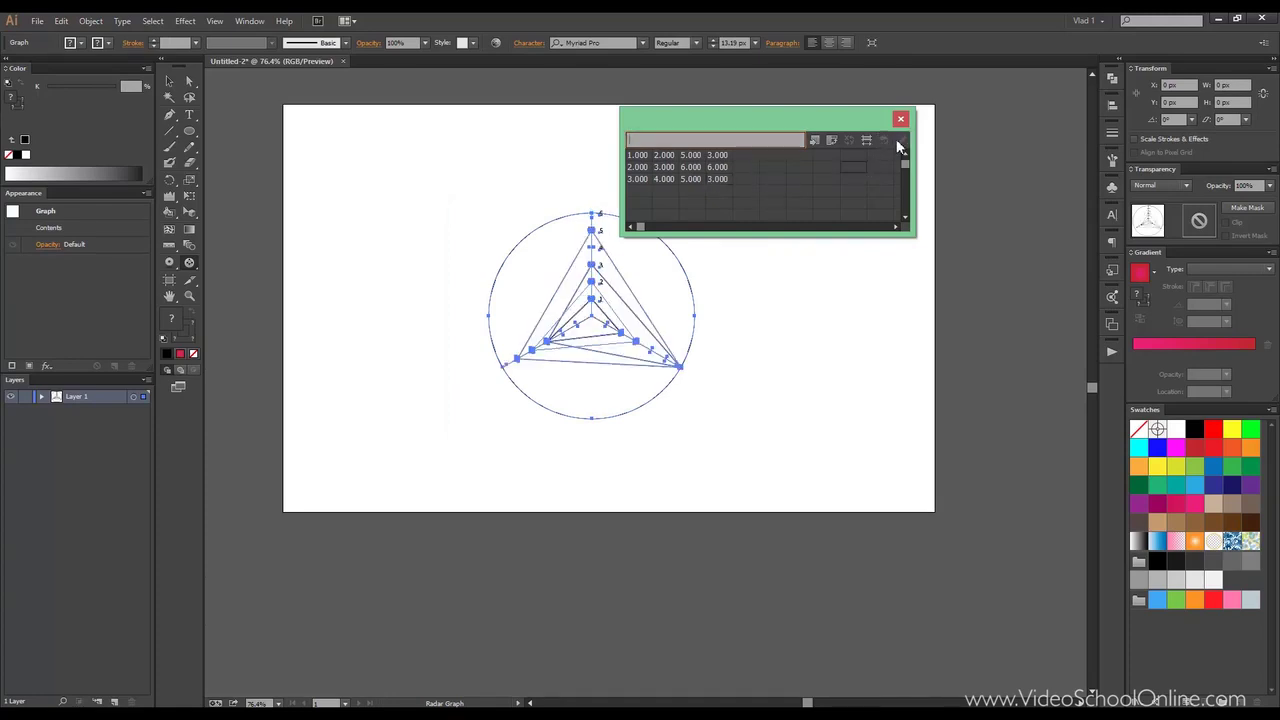
drag(722, 121, 868, 121)
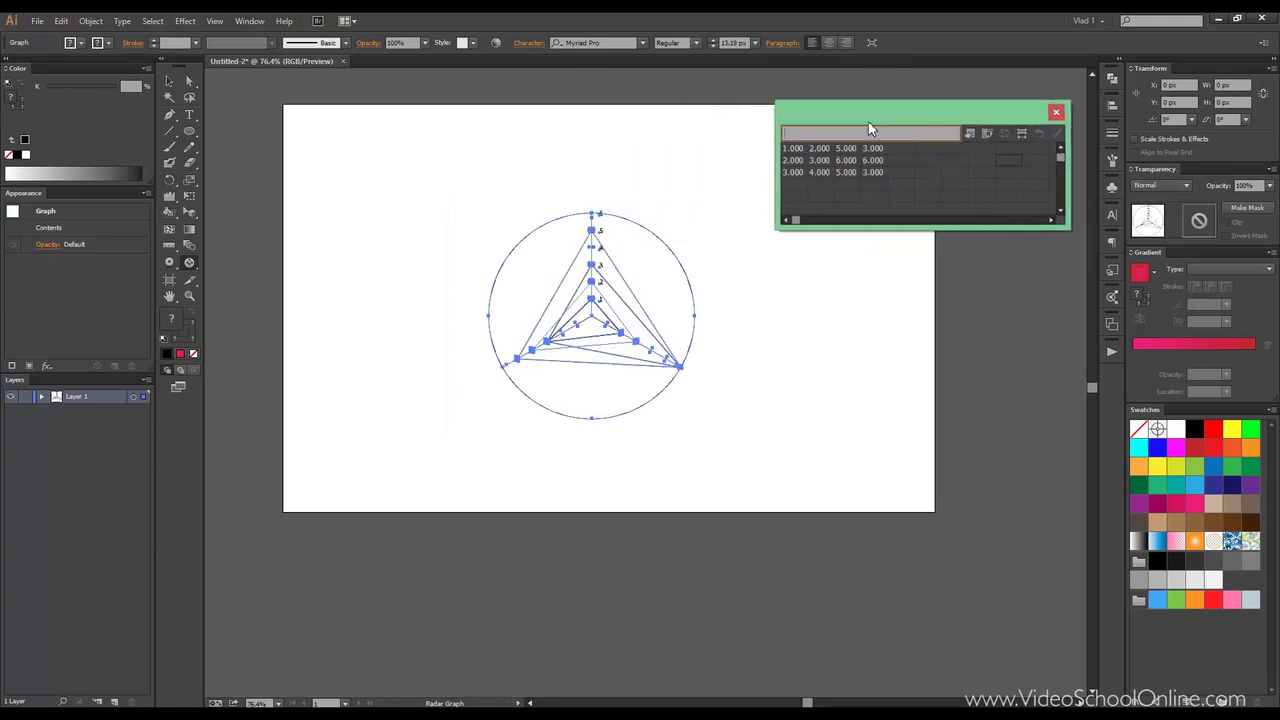
click(169, 81)
click(333, 156)
click(571, 320)
click(1055, 111)
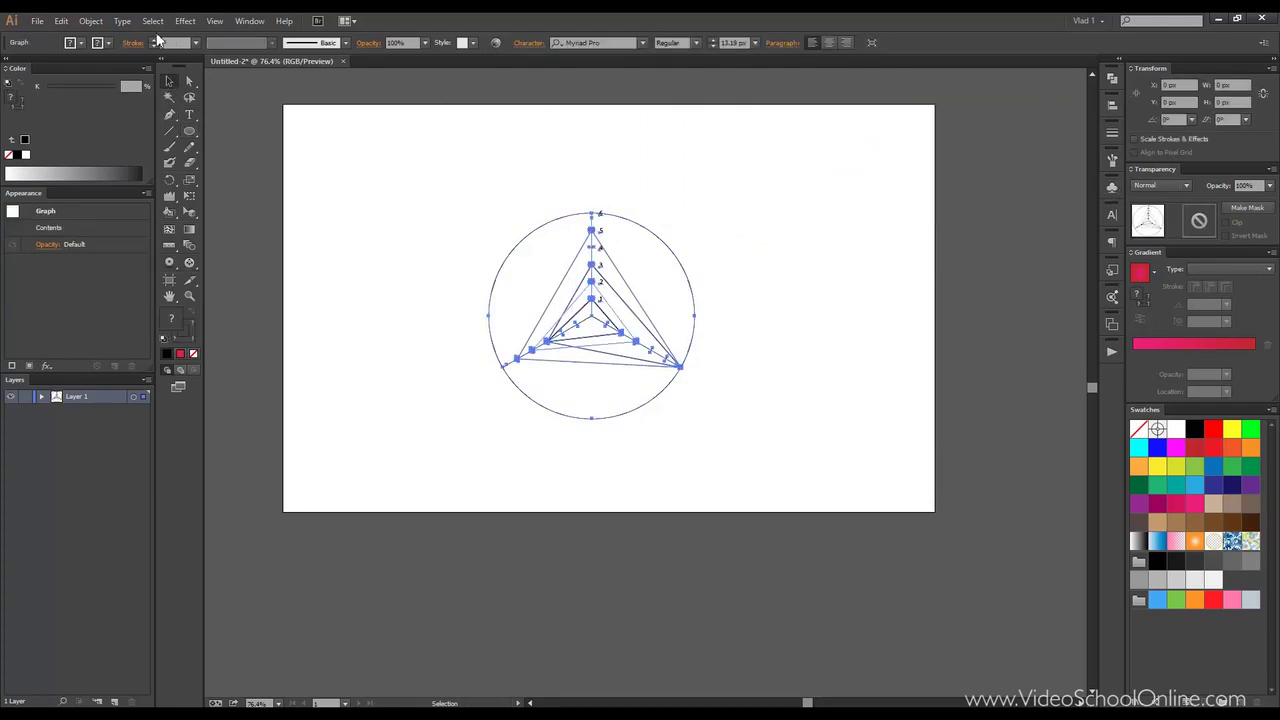
Step: In Graph Type for the radar graph, turn on Add Drop Shadow; Edge-to-Edge Lines tried, then off
click(90, 21)
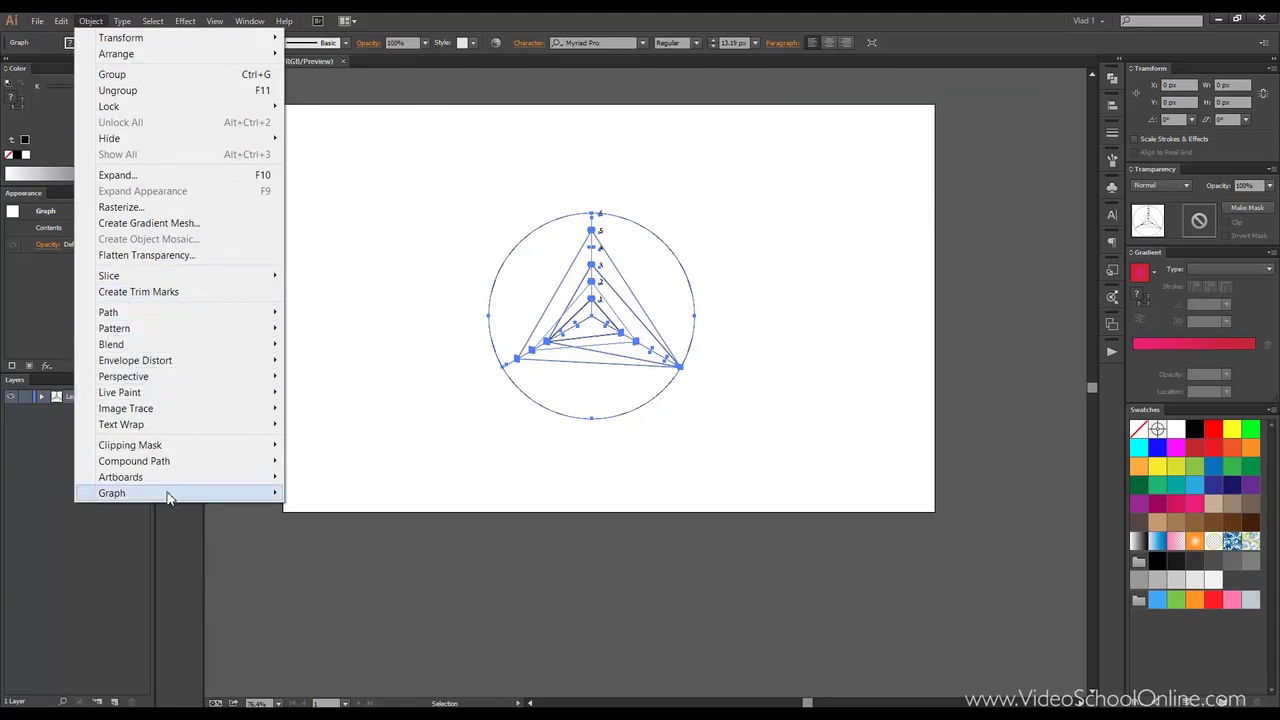
mouse_move(180, 493)
click(338, 500)
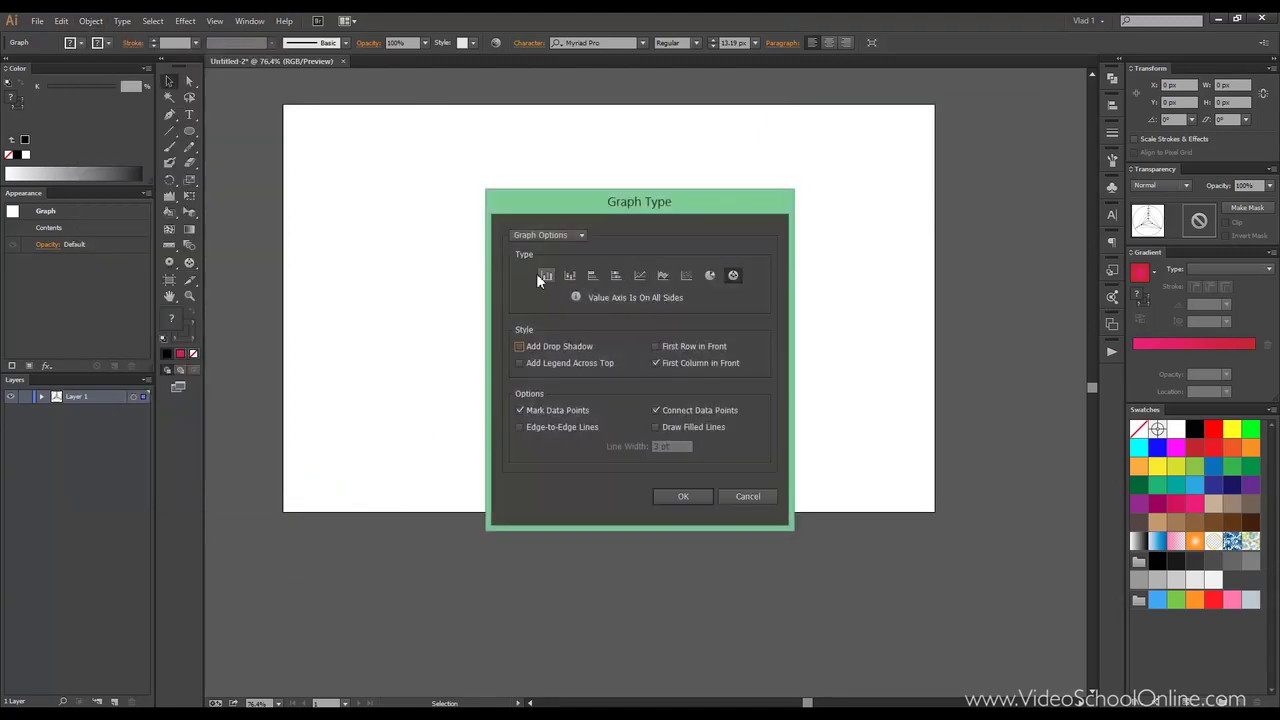
click(519, 347)
drag(645, 196, 817, 145)
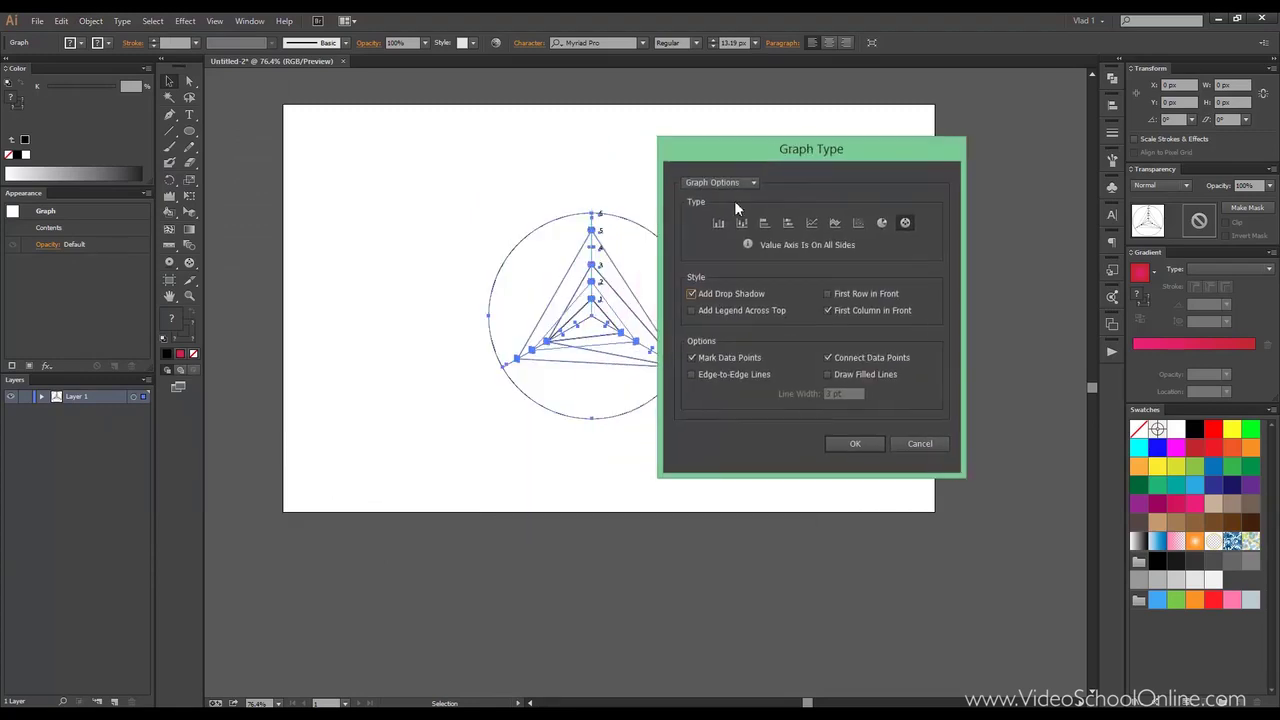
click(720, 182)
click(789, 184)
click(728, 377)
click(774, 224)
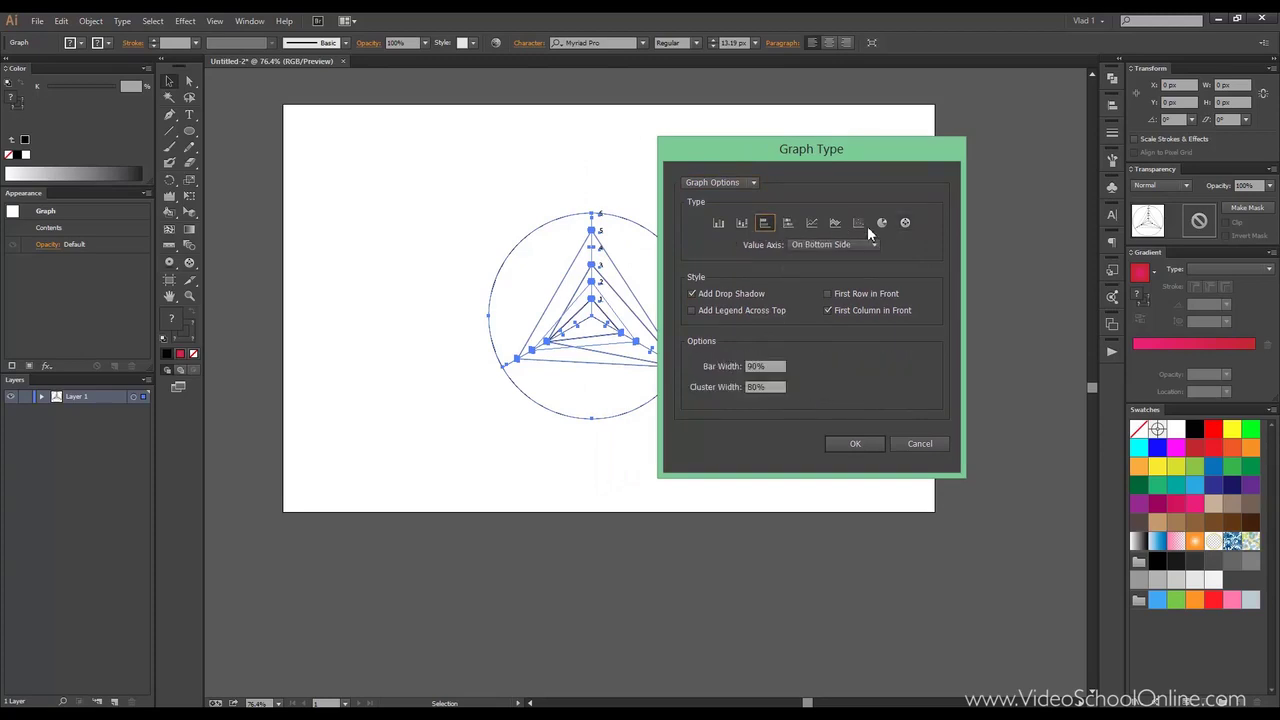
Step: Preview the grouped, stacked, bar and line graph types, keeping the value axis on the left
click(905, 222)
click(718, 222)
click(741, 222)
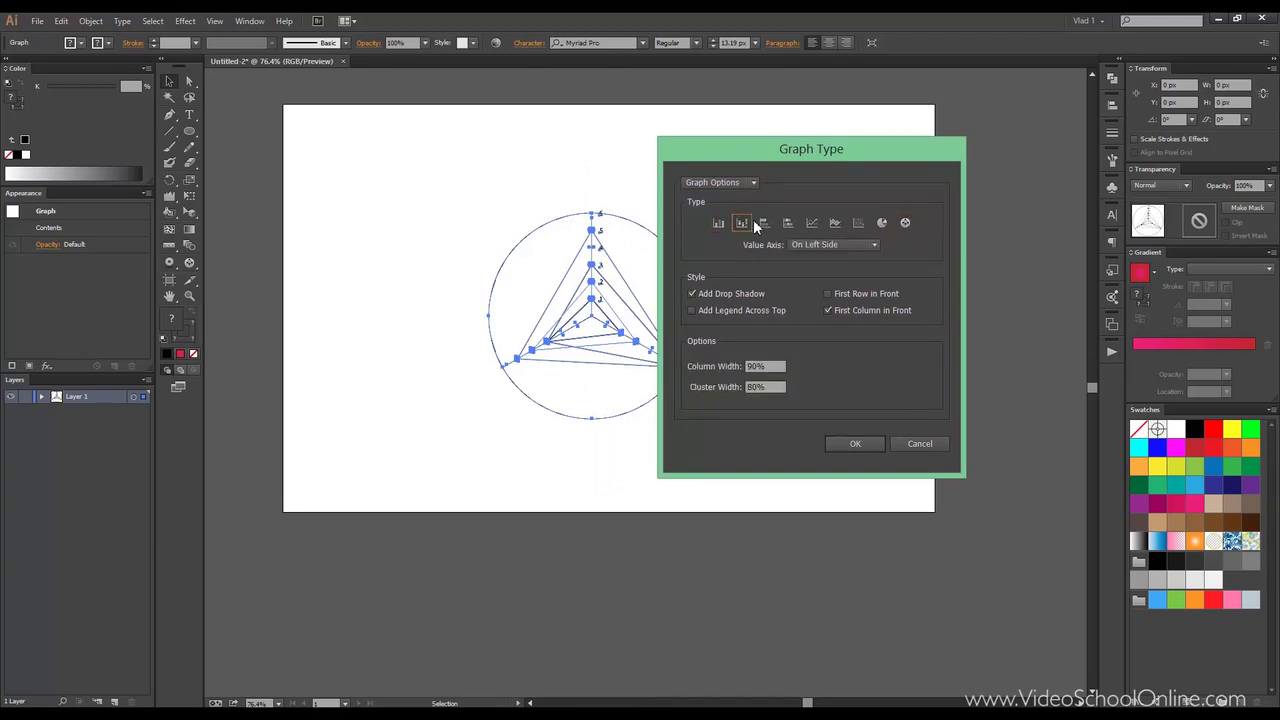
click(764, 222)
click(788, 222)
click(811, 222)
click(860, 244)
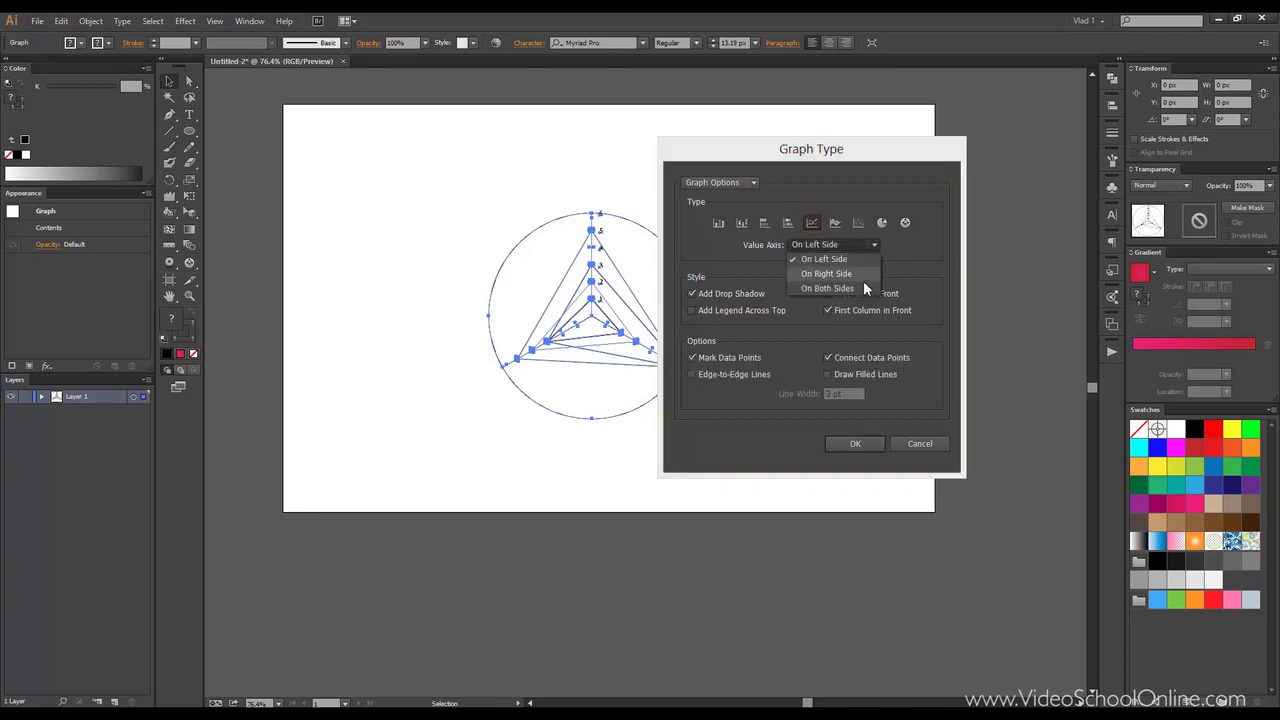
click(906, 258)
Step: Browse the Value Axis page, keeping short tick marks, then the Category Axis page
click(753, 183)
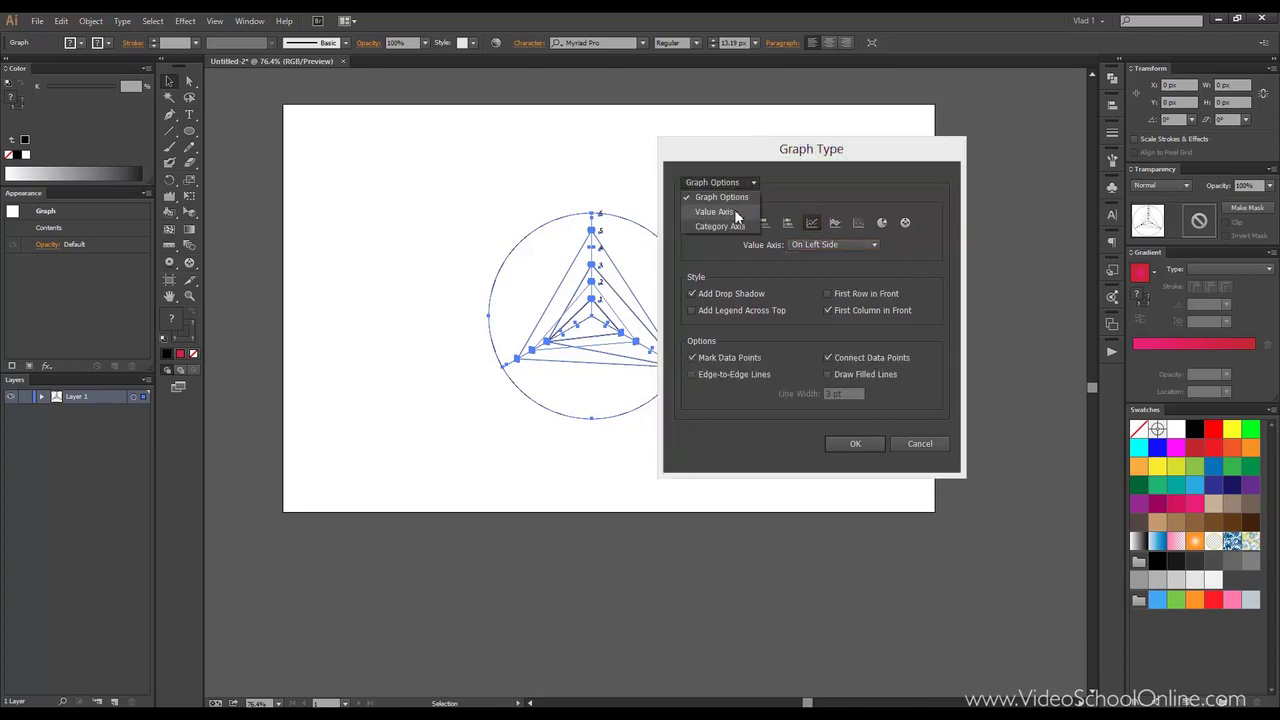
click(736, 212)
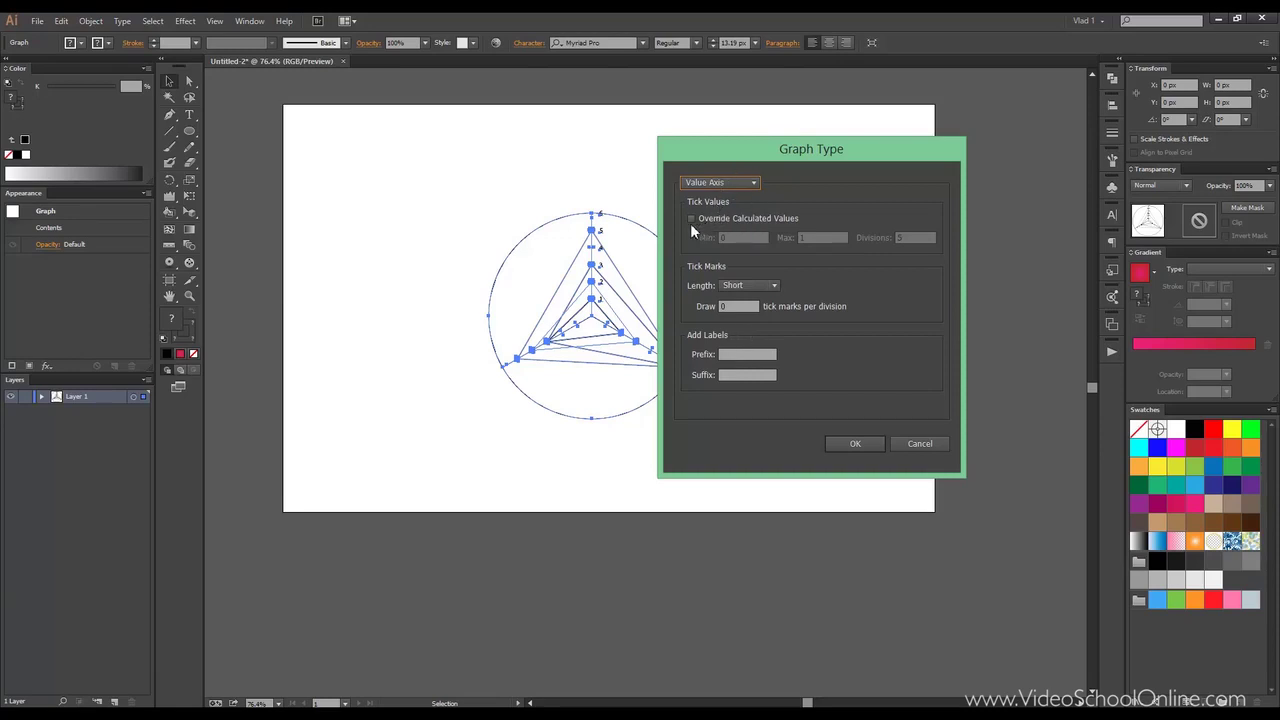
click(742, 288)
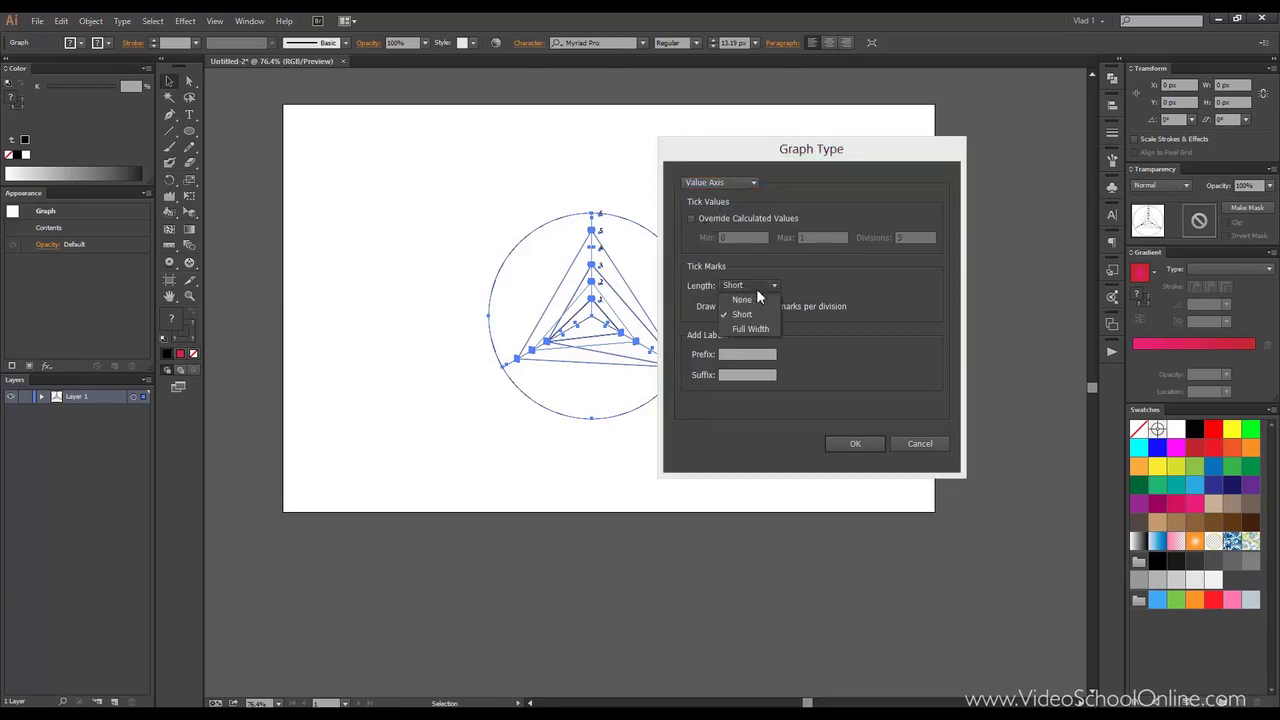
click(742, 314)
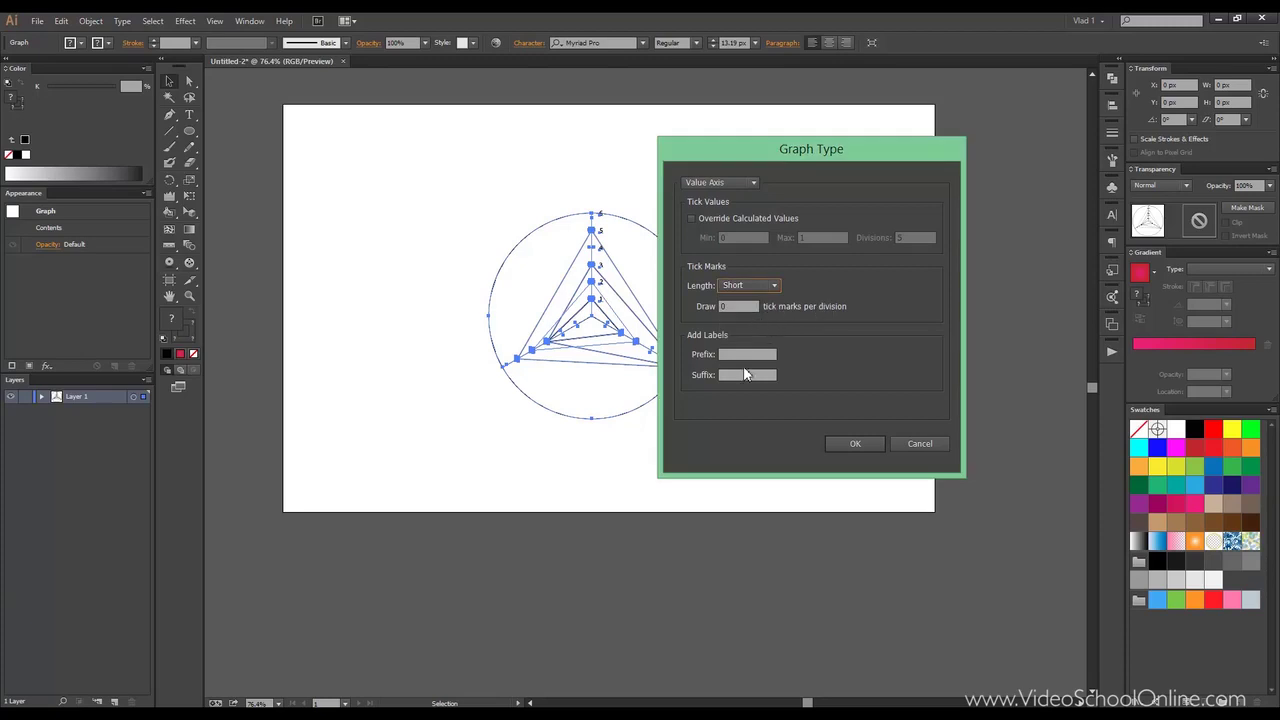
click(722, 184)
click(727, 229)
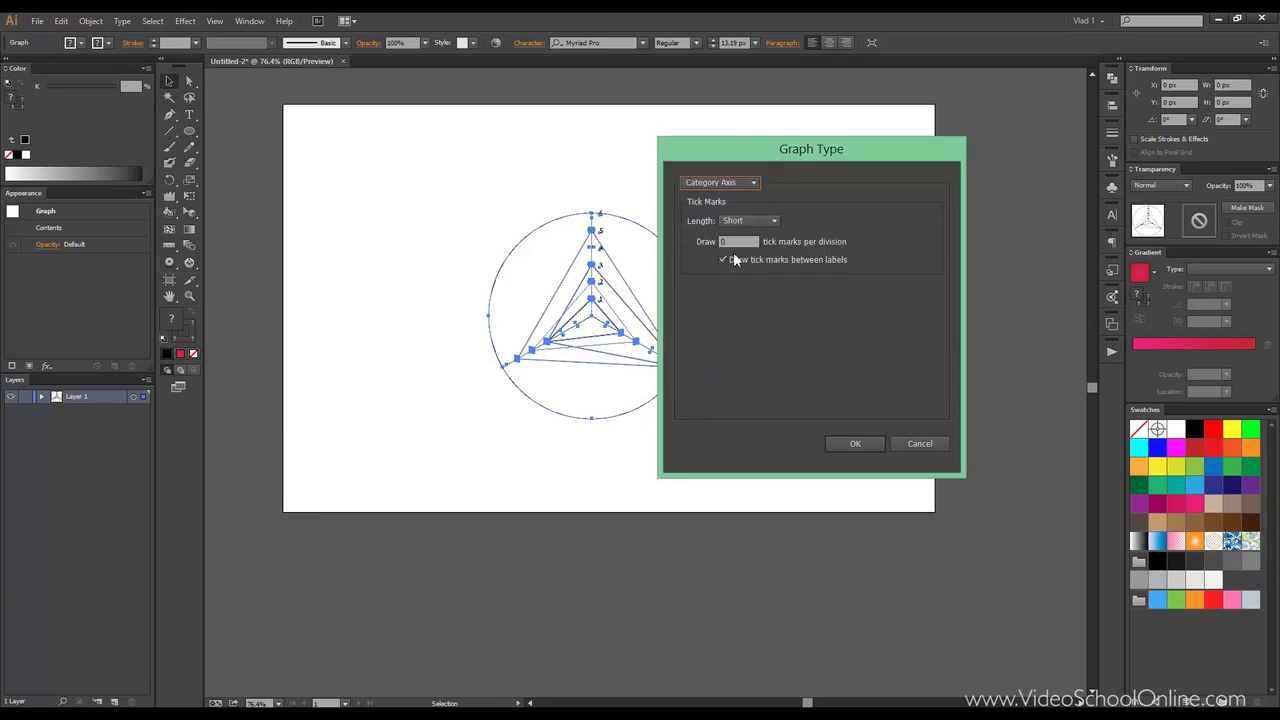
click(738, 182)
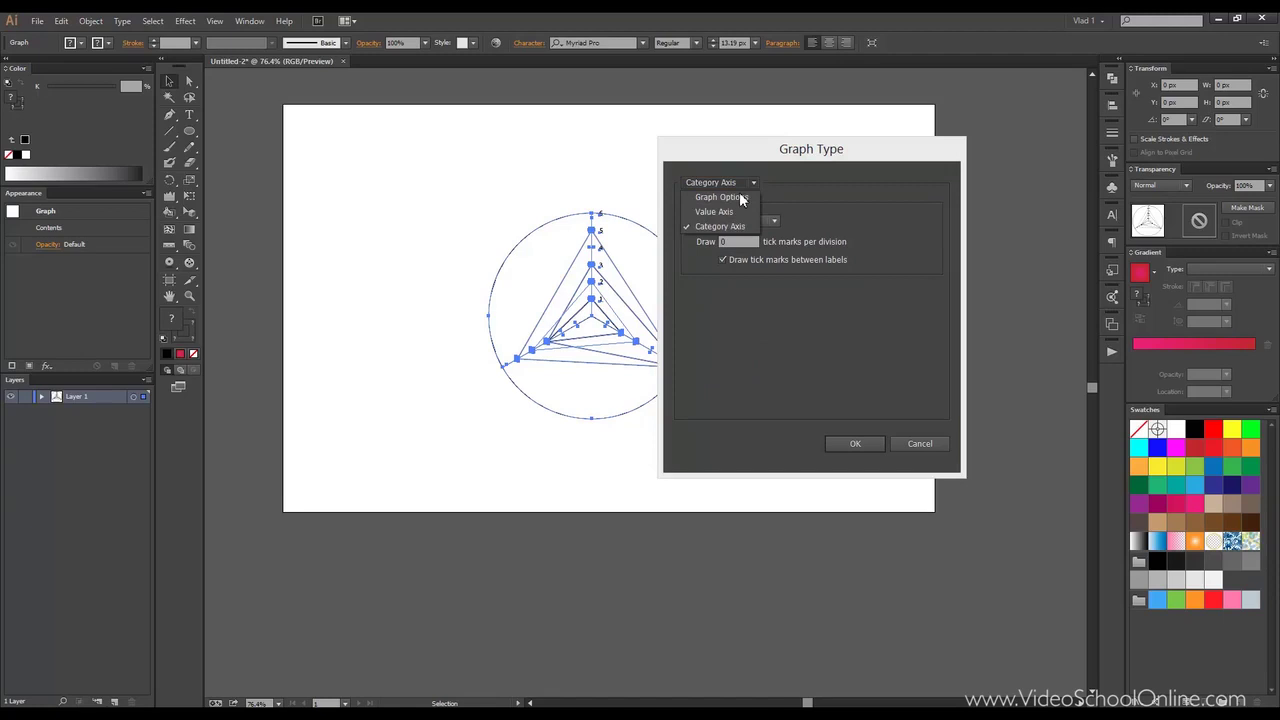
click(745, 197)
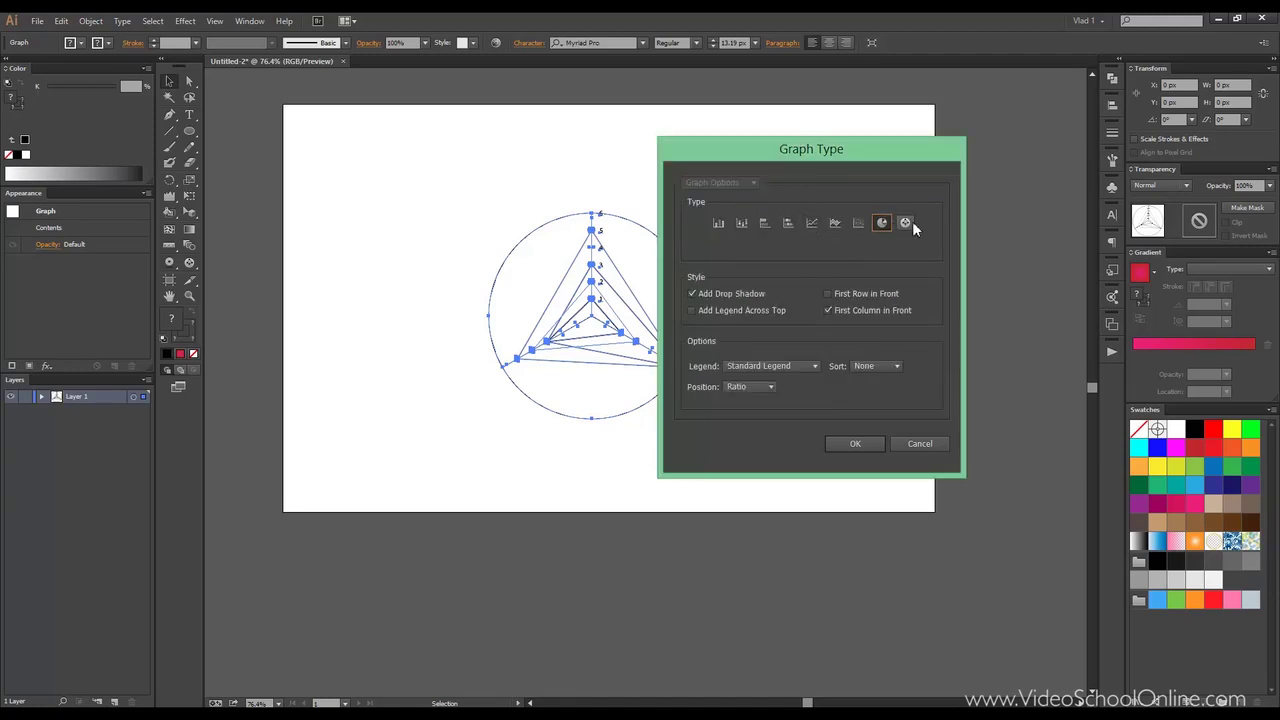
Step: Switch back to Radar and apply, redrawing the graph with its drop shadow
click(750, 386)
click(905, 222)
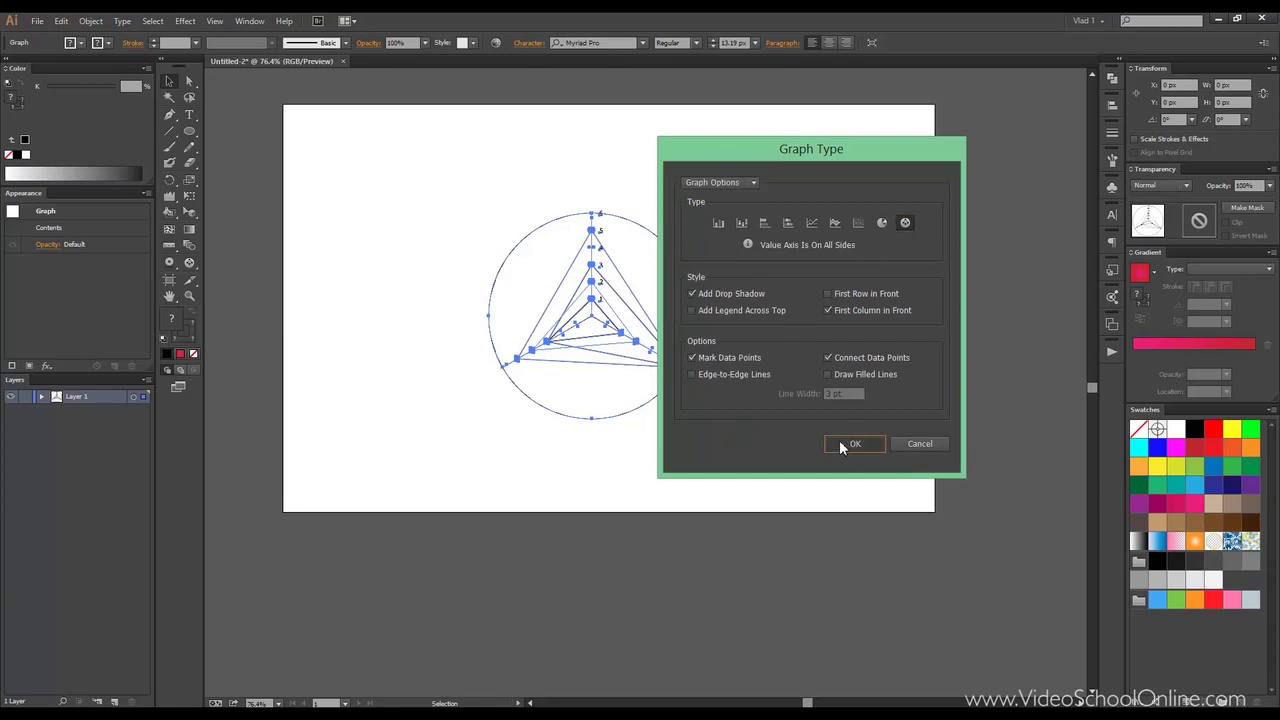
click(852, 443)
Step: Move the radar graph up and to the right on the artboard
click(167, 81)
click(471, 166)
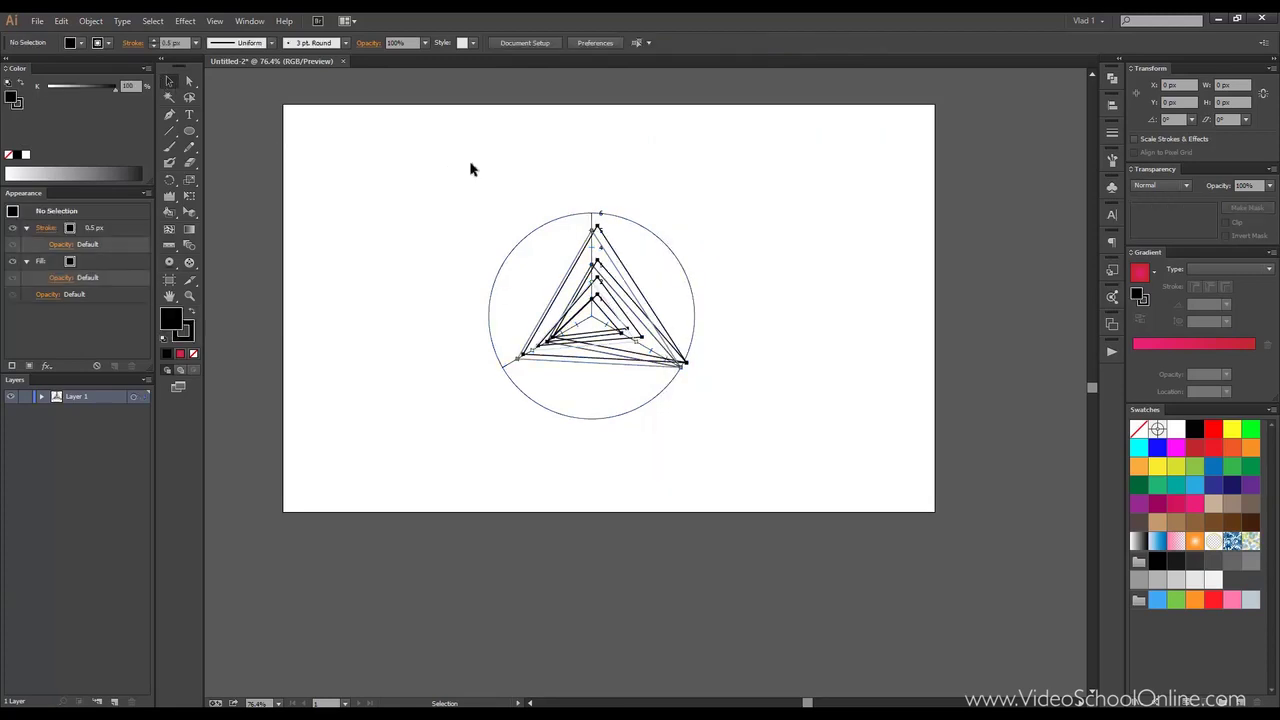
drag(688, 278, 751, 237)
click(793, 220)
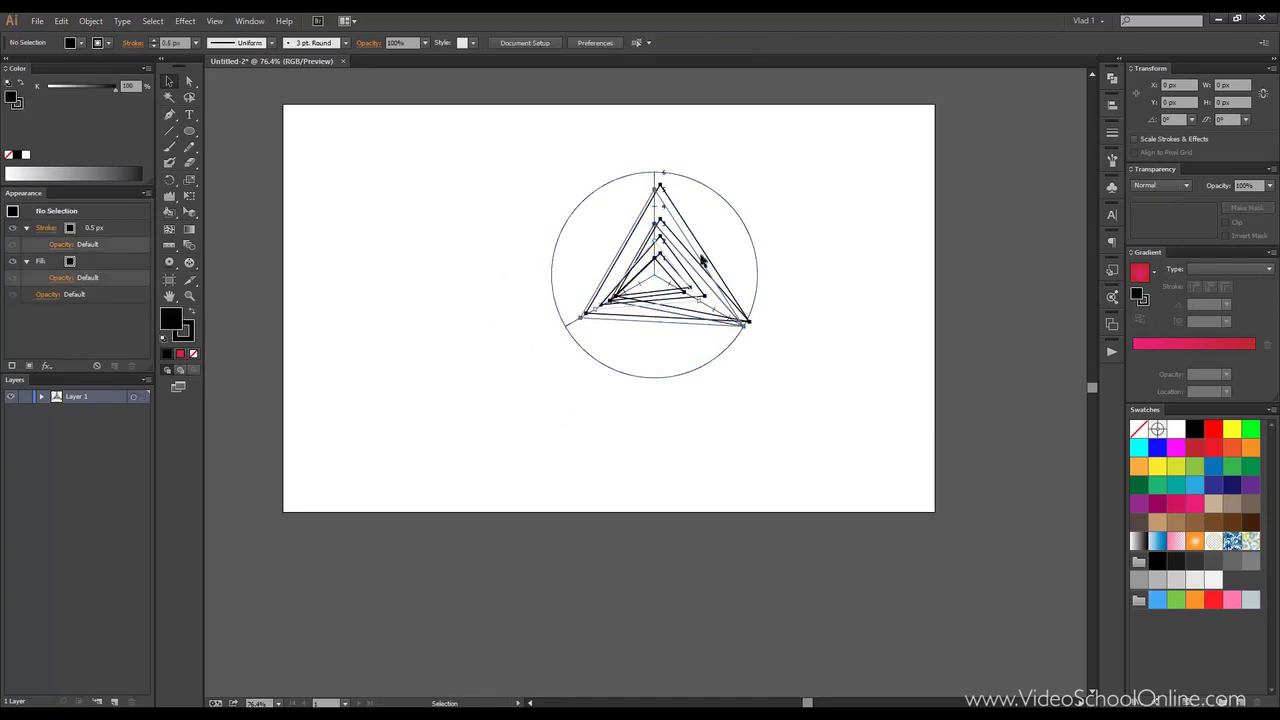
click(643, 219)
Step: Uncheck Add Drop Shadow in Graph Type to redraw the graph without a shadow
click(90, 21)
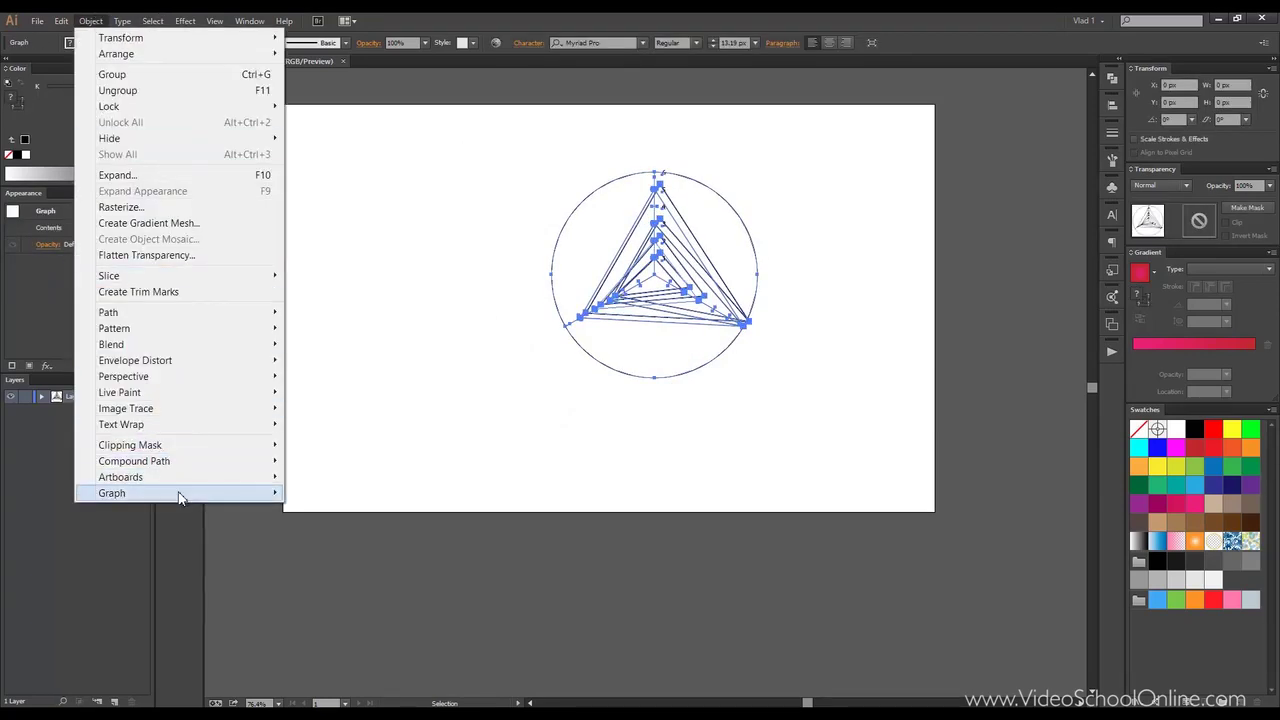
mouse_move(180, 498)
click(308, 493)
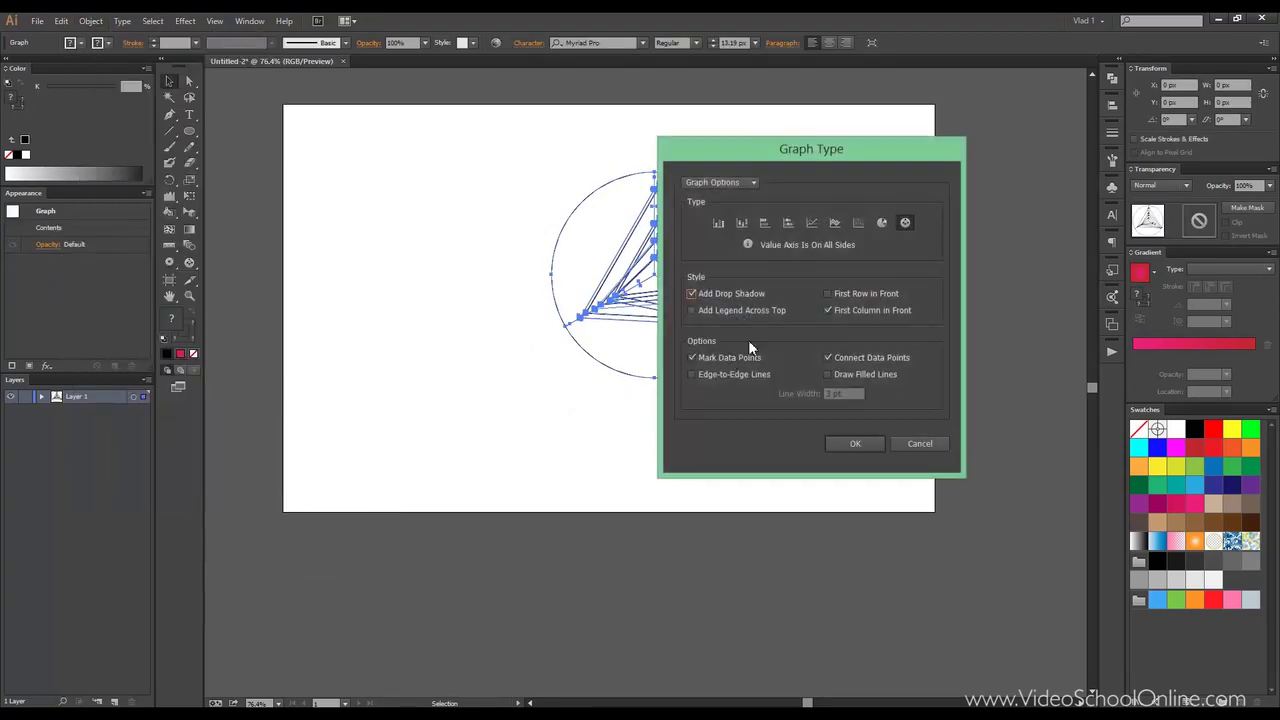
click(747, 300)
click(855, 443)
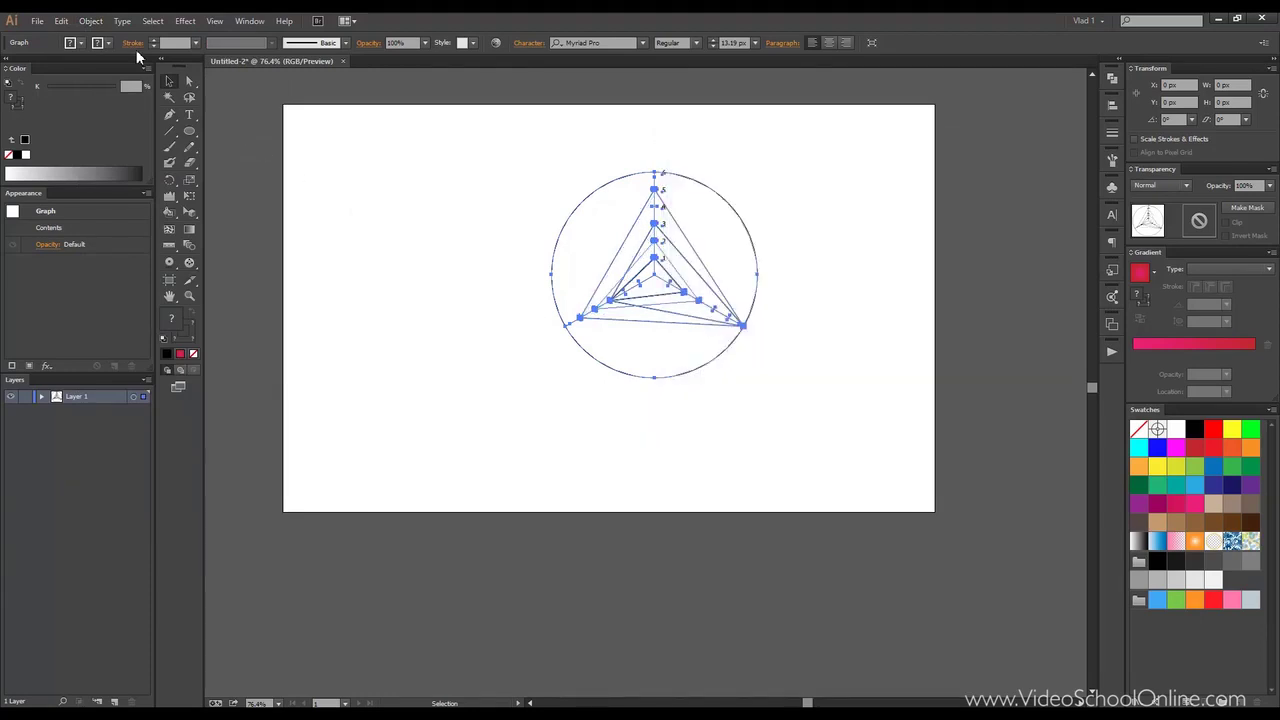
click(90, 21)
Step: Open and then close the radar graph's Graph Data table
mouse_move(234, 496)
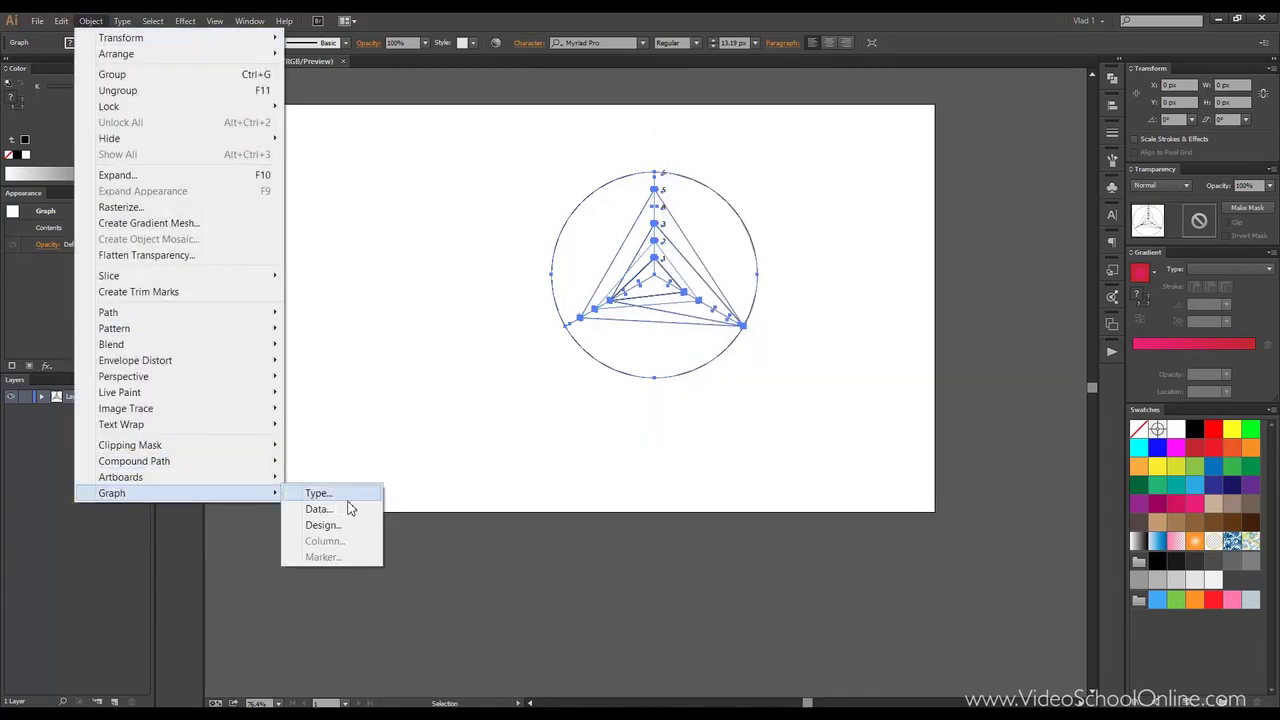
click(370, 518)
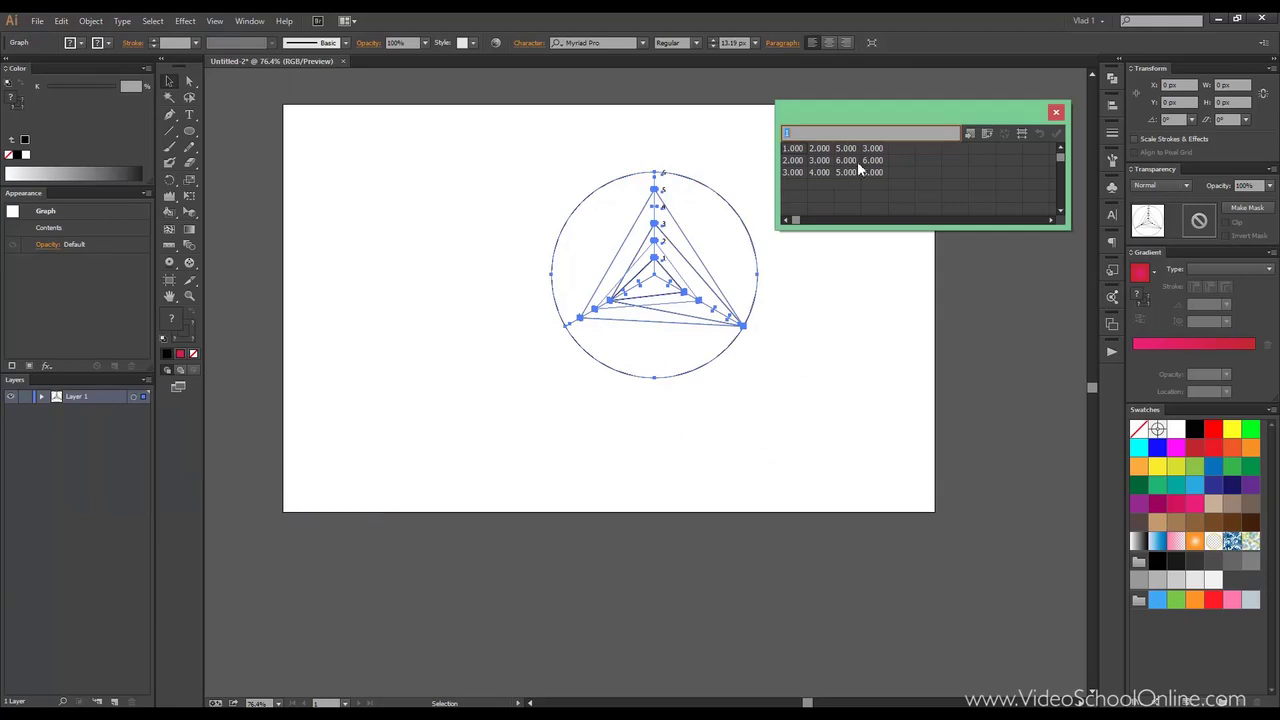
click(1054, 109)
Step: Try New Design in Graph Design, dismiss the no-graphs warning, and cancel
click(91, 21)
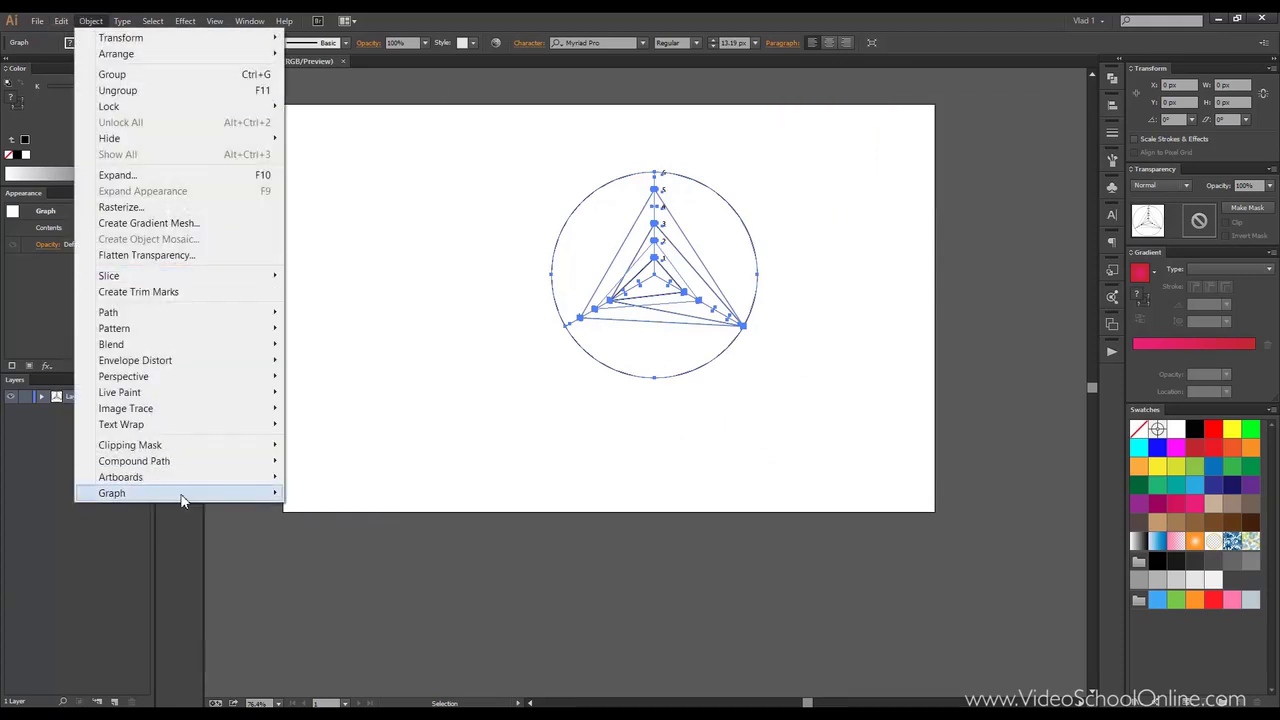
mouse_move(208, 496)
click(324, 525)
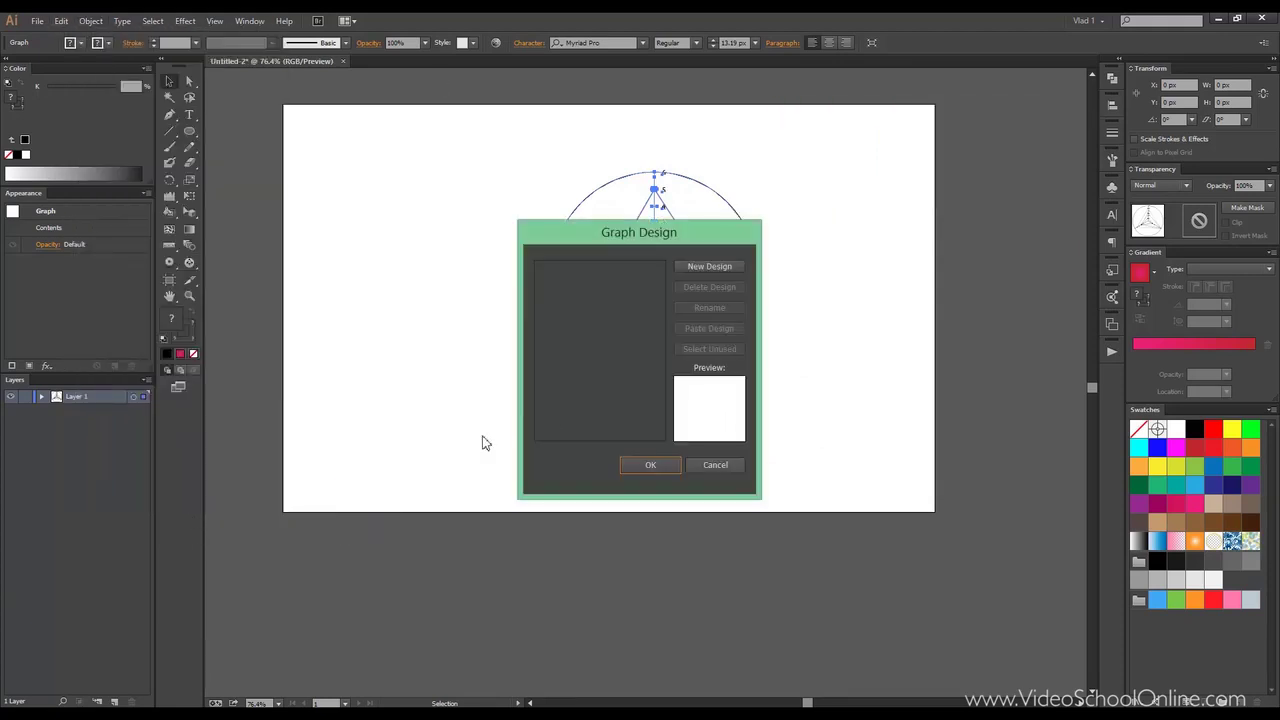
click(733, 268)
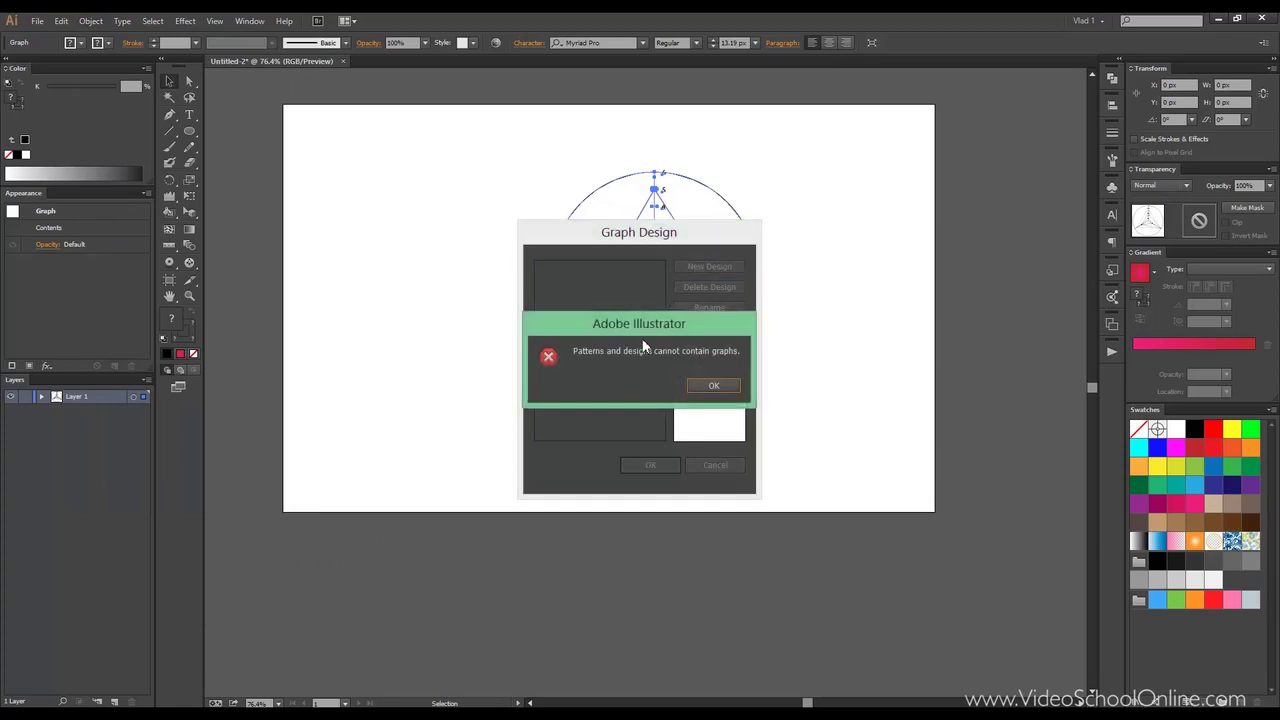
click(704, 386)
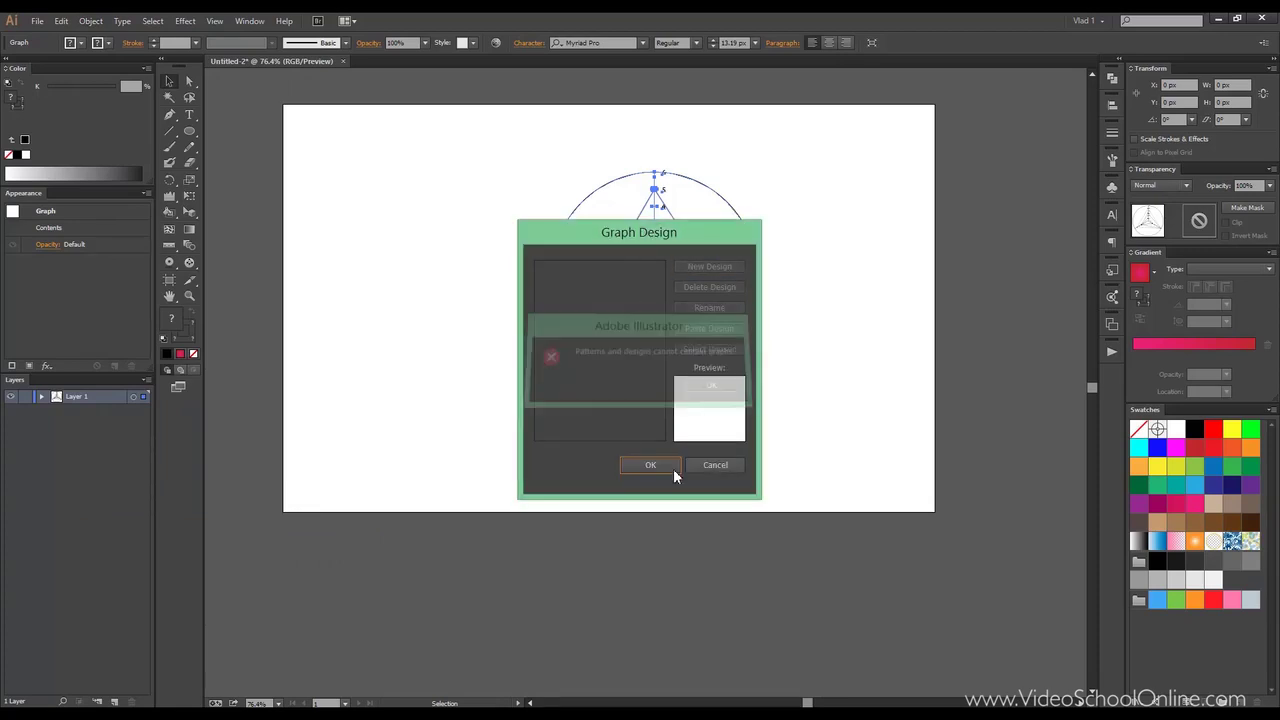
click(713, 466)
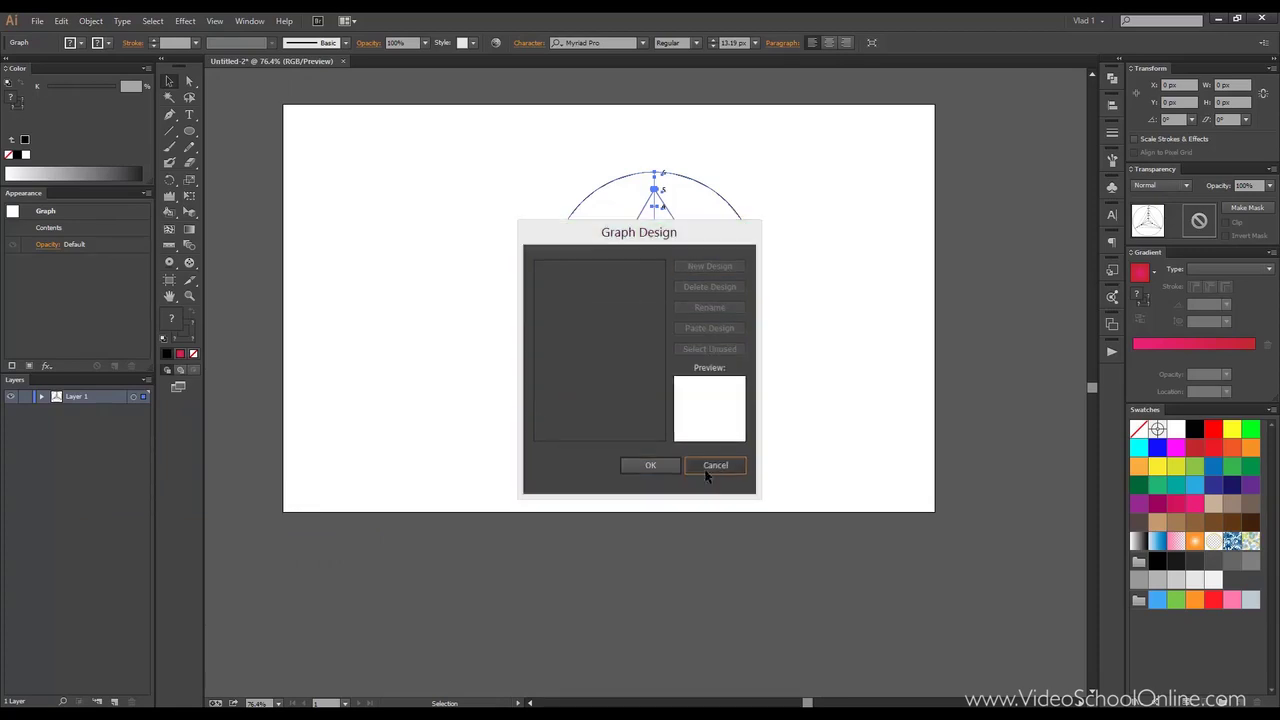
Step: Marquee-select the whole radar graph and delete it
click(89, 22)
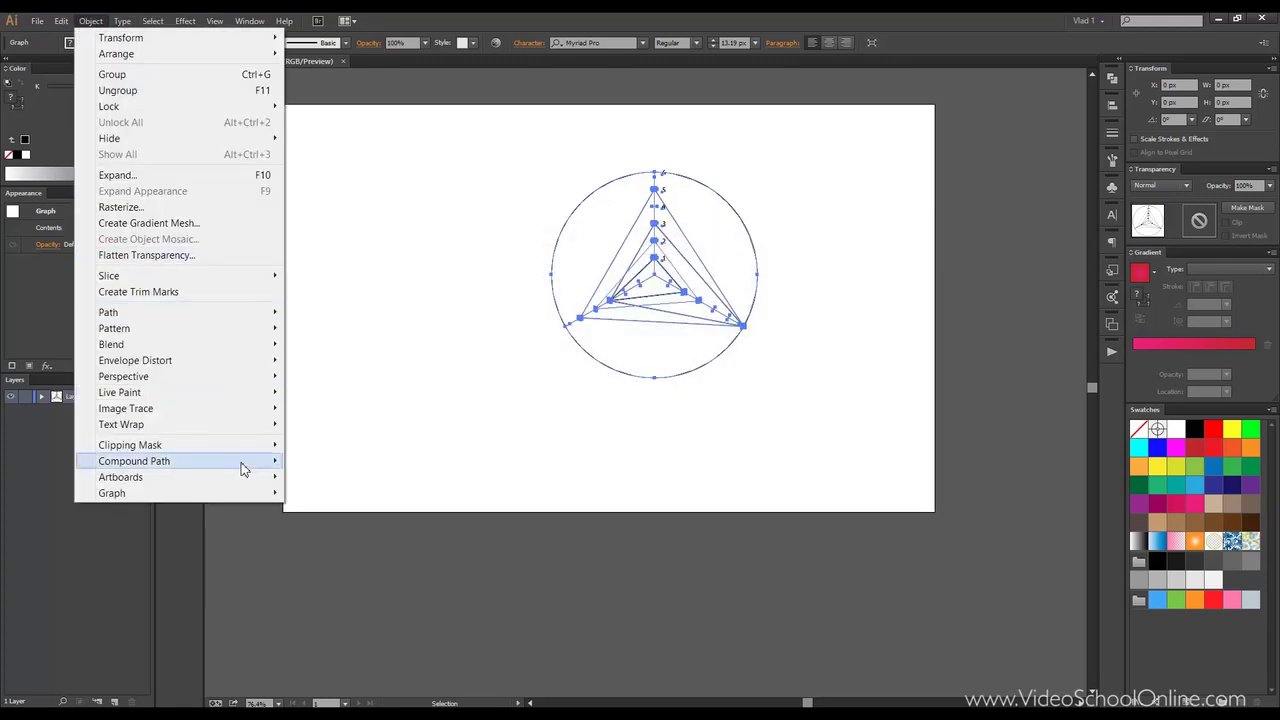
mouse_move(262, 496)
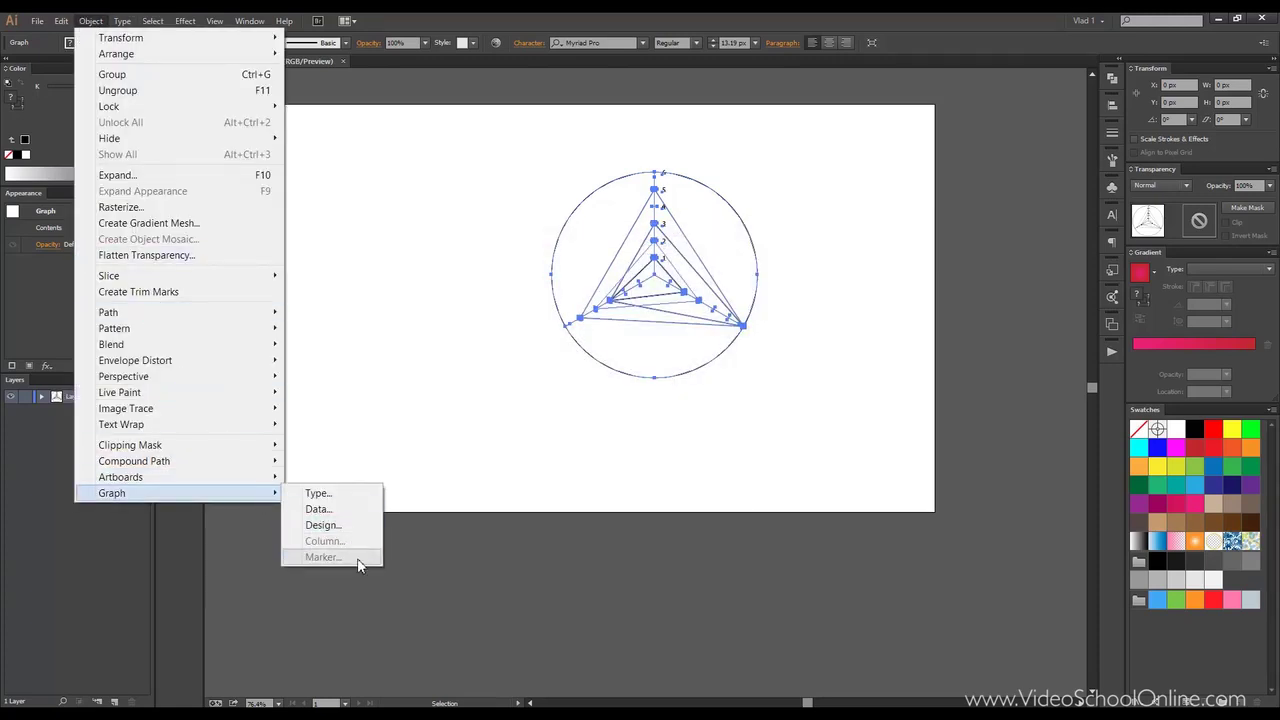
click(465, 160)
drag(465, 155, 812, 420)
key(Delete)
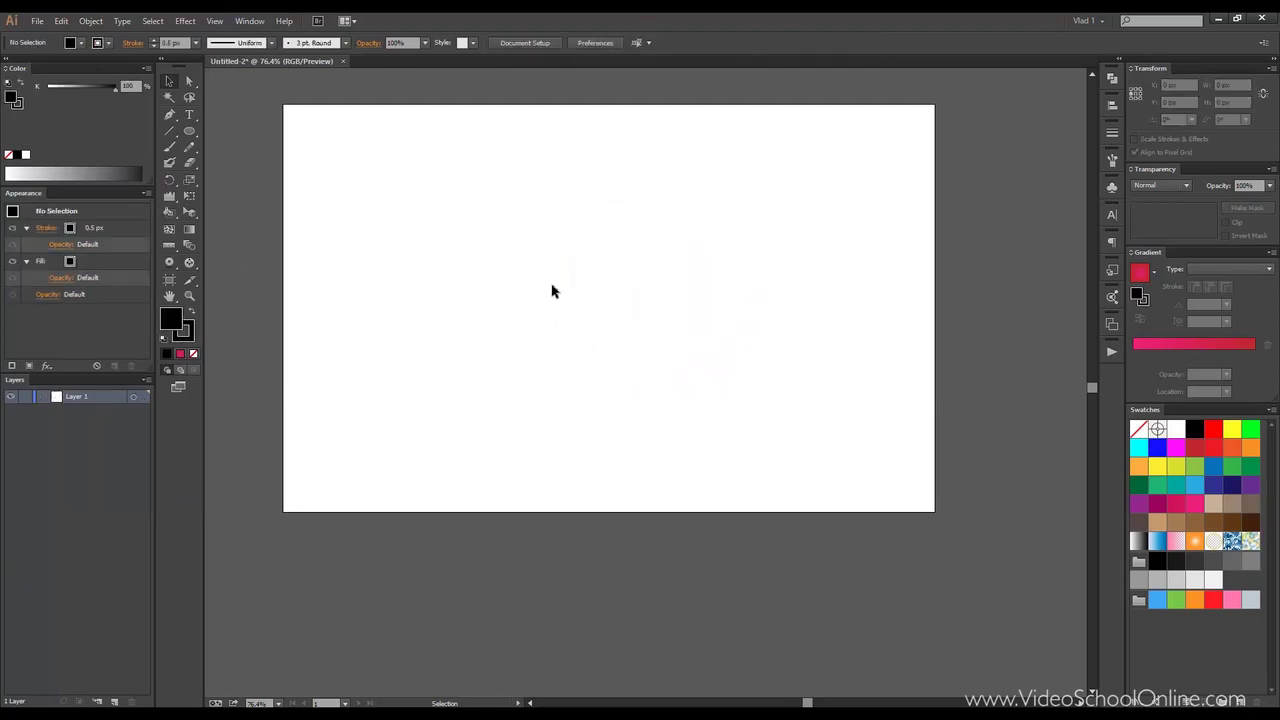